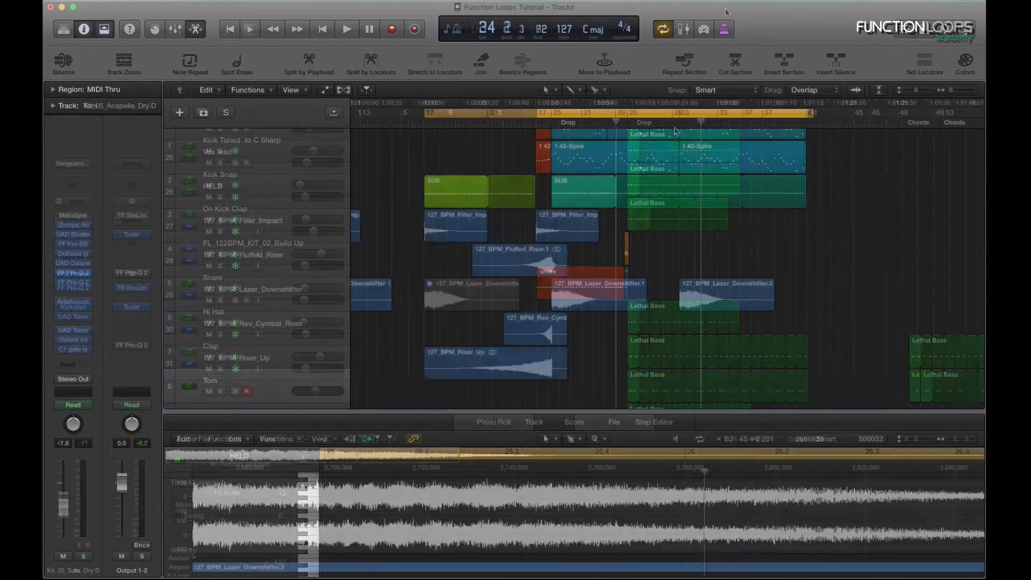
Play the build-up and the drop through to about bar 40, looking over all the drum, vocal, synth and effect tracks
key(space)
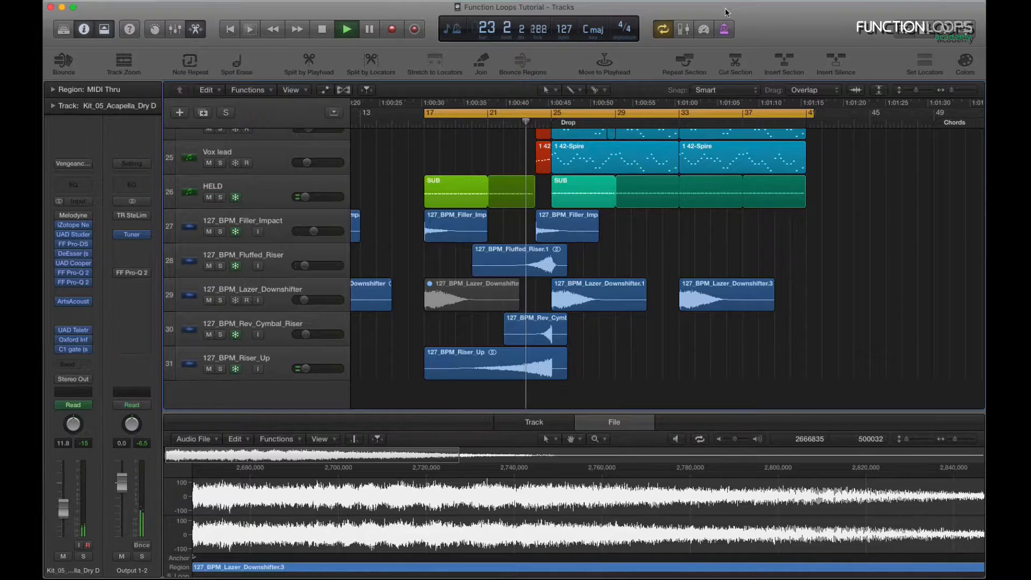
scroll(654, 292, up, 10)
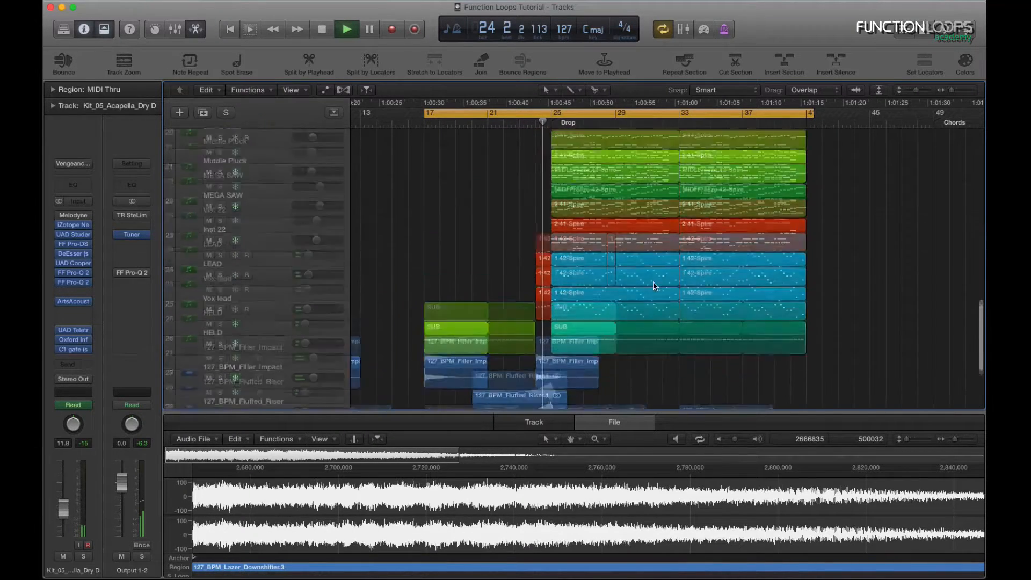
scroll(653, 291, down, 3)
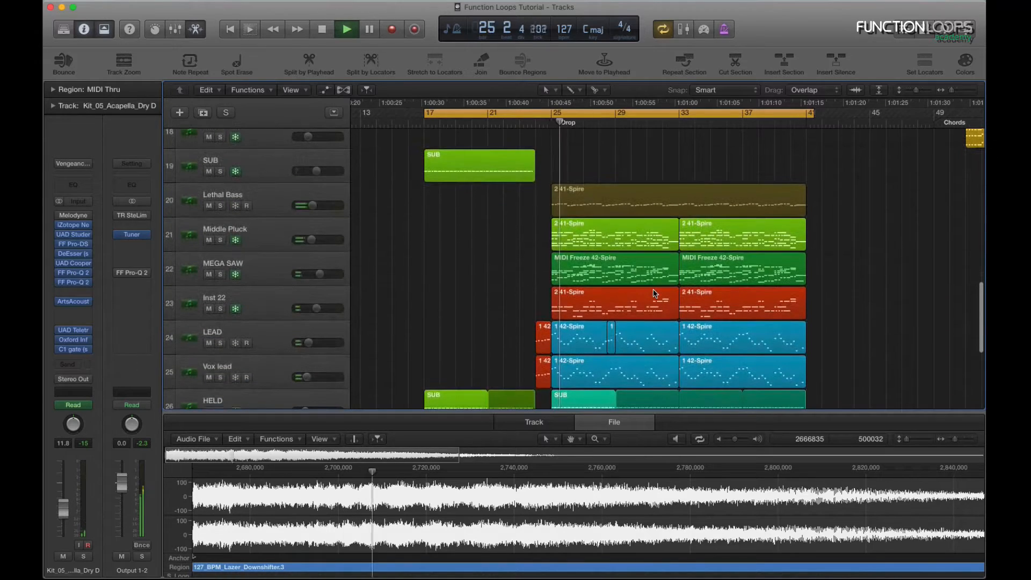
scroll(653, 292, up, 3)
scroll(654, 294, up, 15)
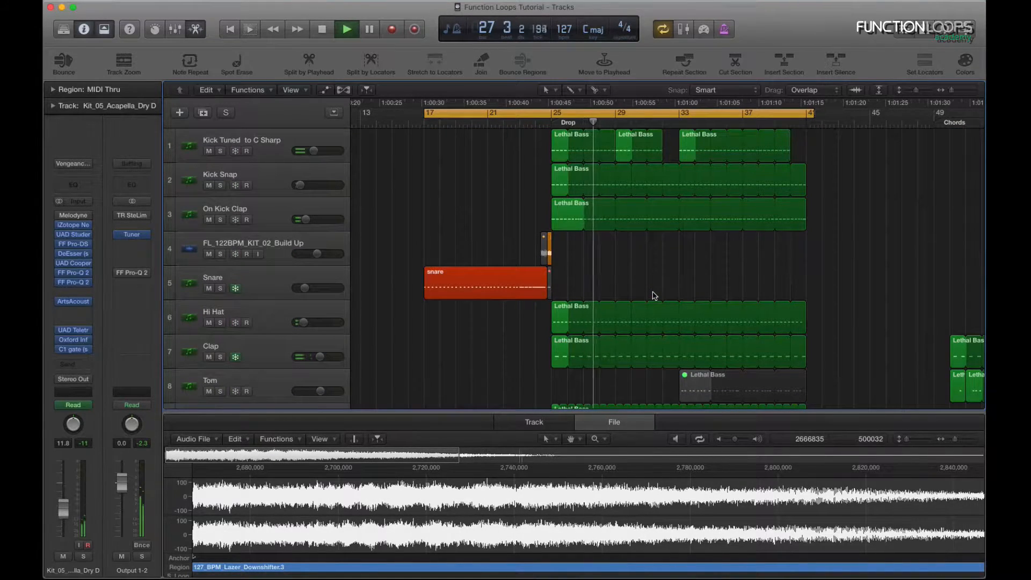
scroll(654, 295, down, 4)
scroll(654, 295, down, 3)
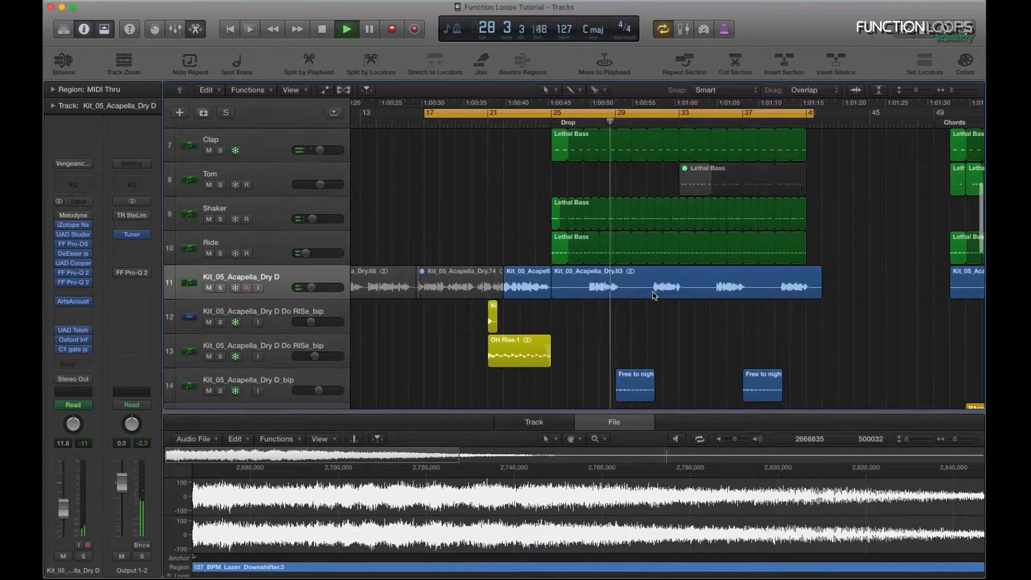
scroll(653, 294, down, 3)
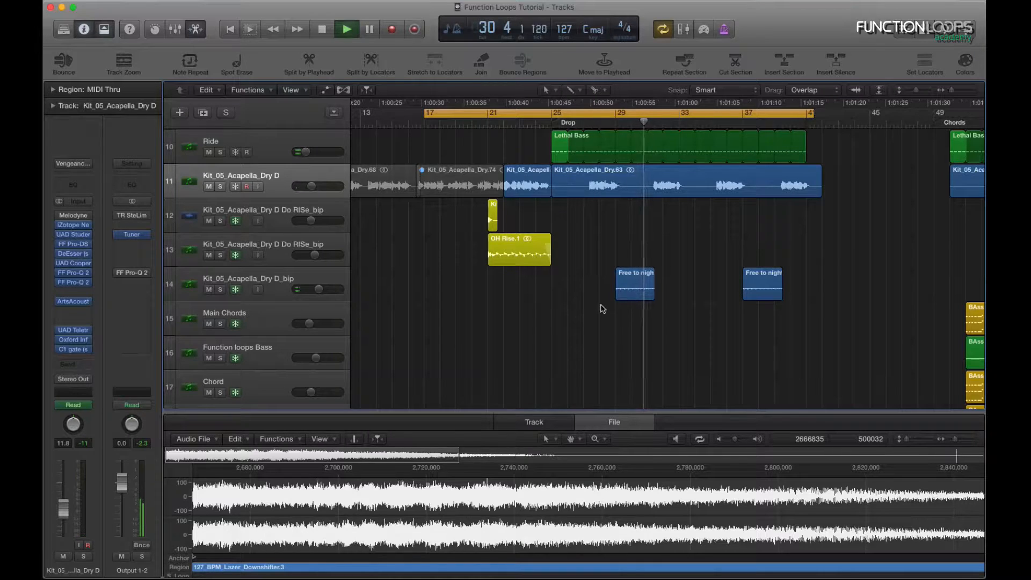
scroll(601, 308, up, 9)
scroll(603, 308, down, 1)
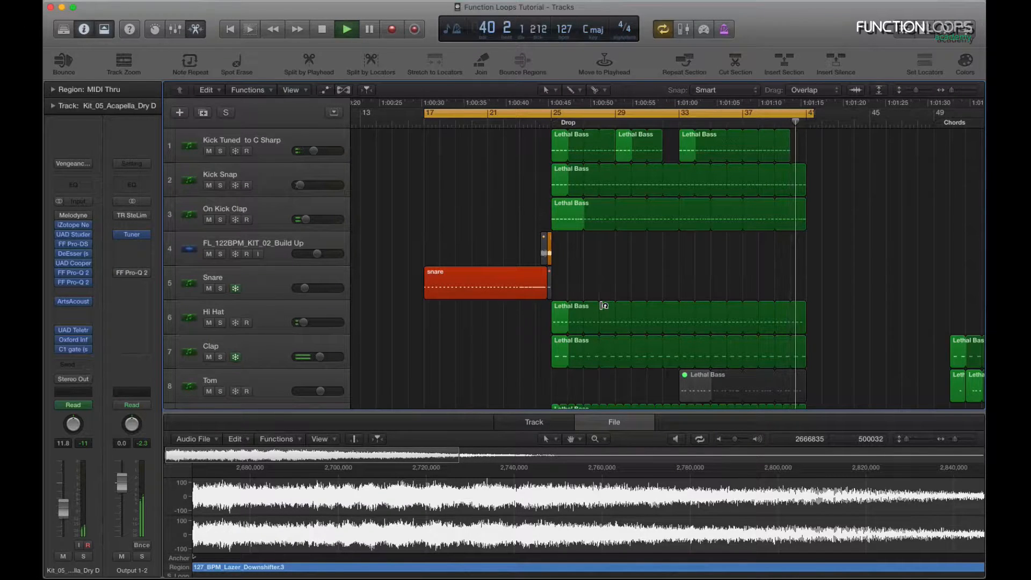
key(space)
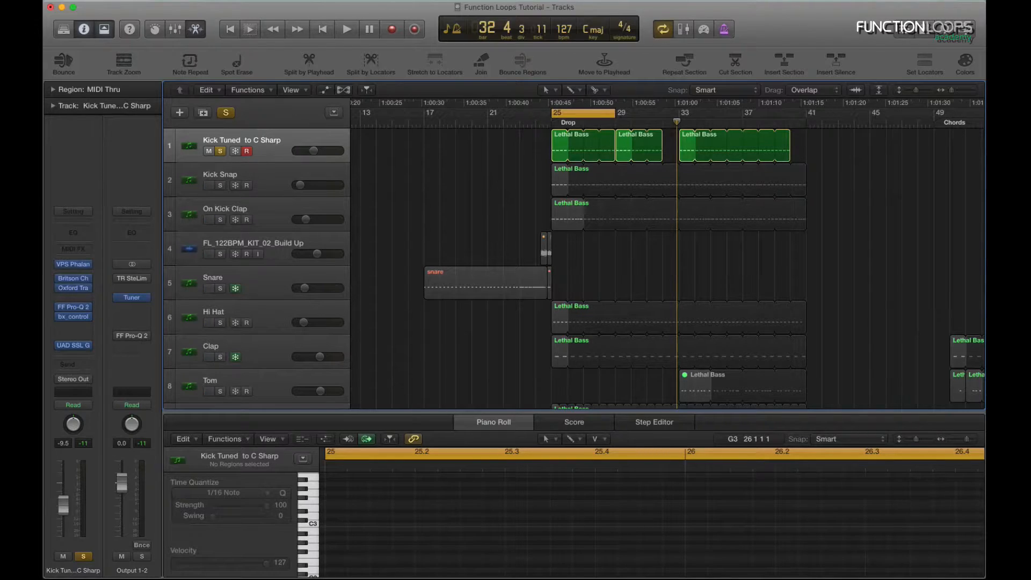
Open the VPS Phalanx sampler on the Kick Tuned to C Sharp track and reveal its kick sample in the sample browser
click(73, 264)
drag(570, 110, 680, 36)
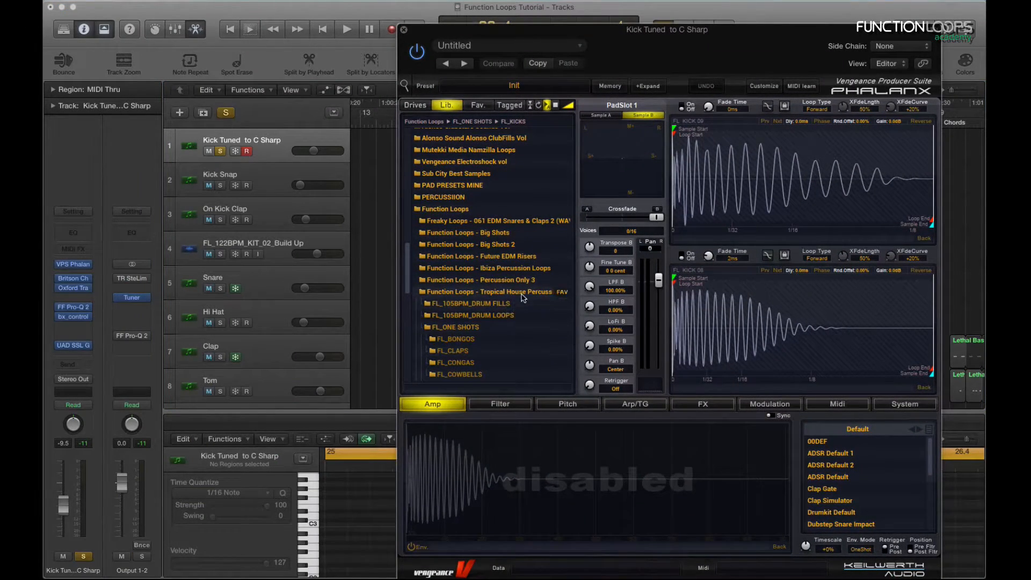
right_click(637, 164)
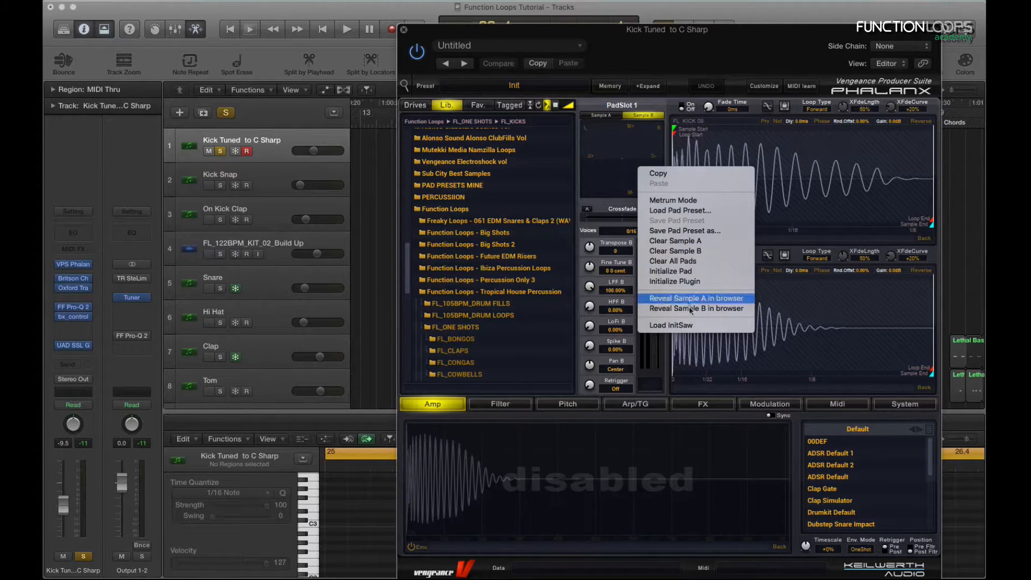
click(701, 303)
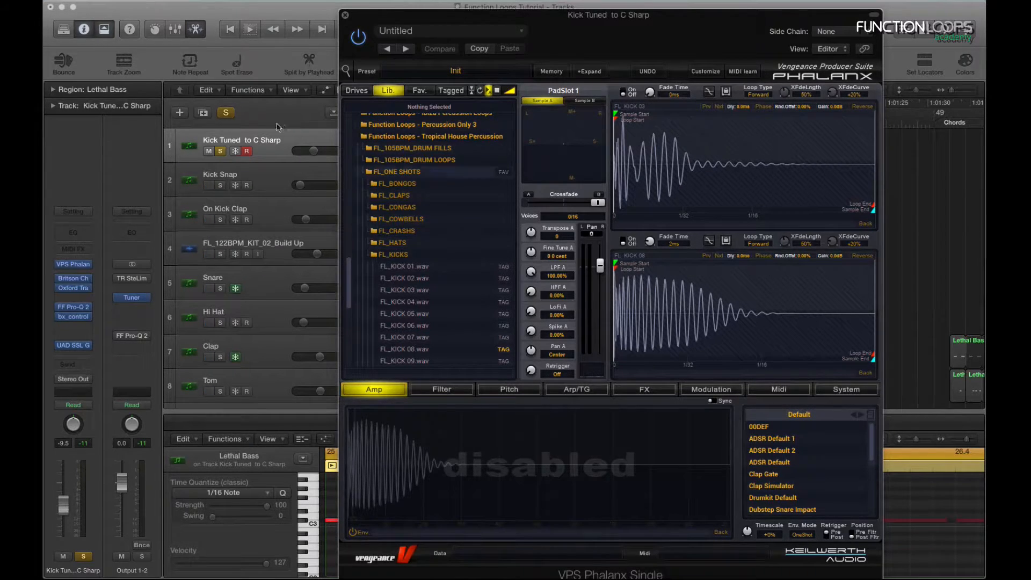
Check the kick's pitch with the Tuner on the main output, and close the Tuner and Phalanx windows
click(133, 298)
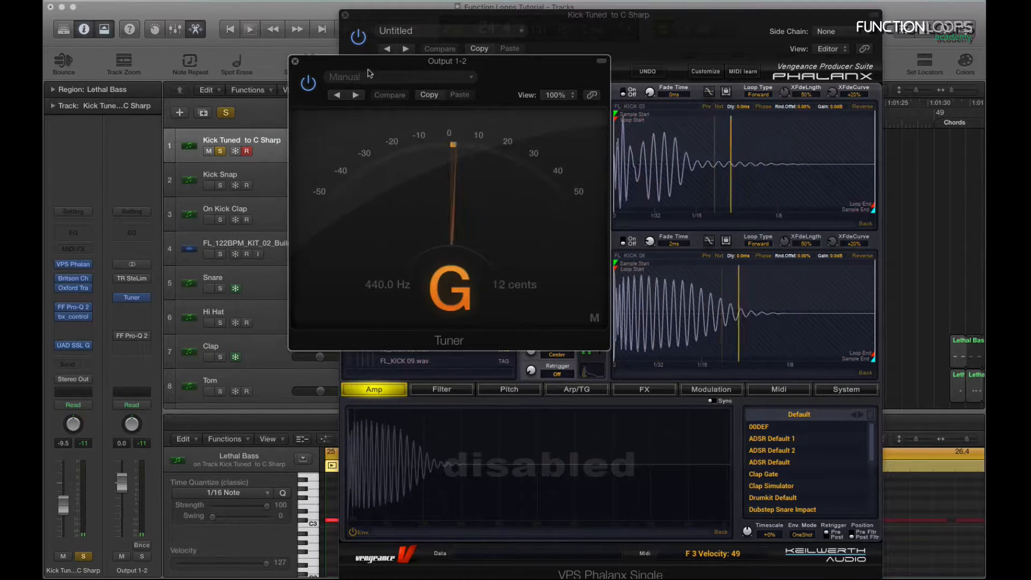
click(295, 63)
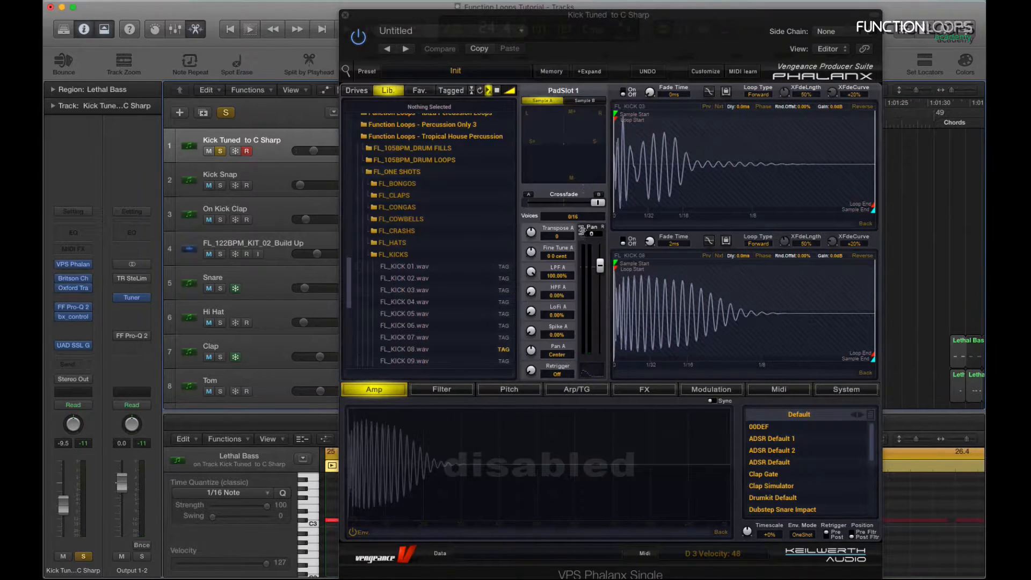
click(345, 15)
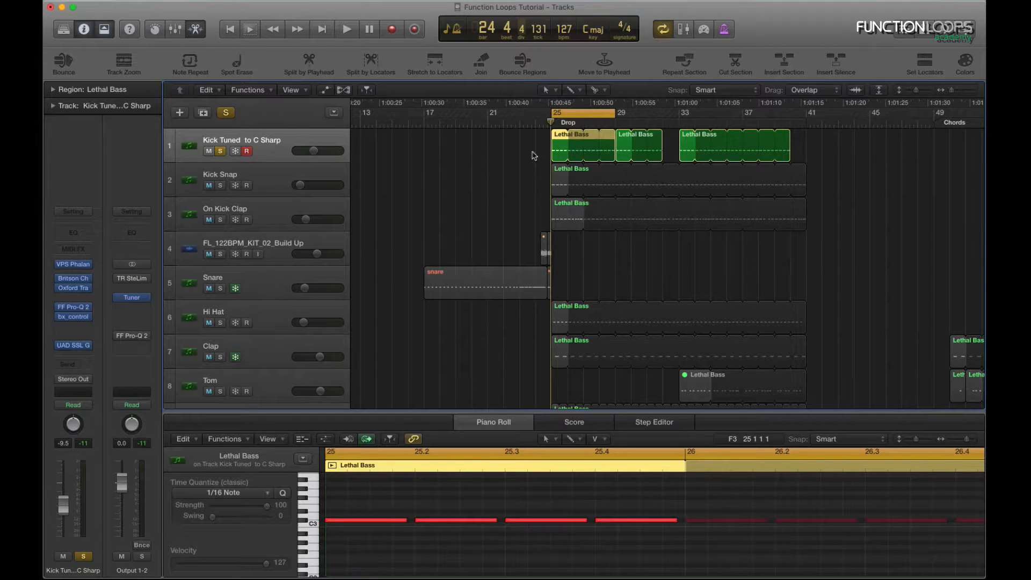
Audition the soloed kick with its insert effects bypassed, and open and enable its Britson Channel plug-in
key(space)
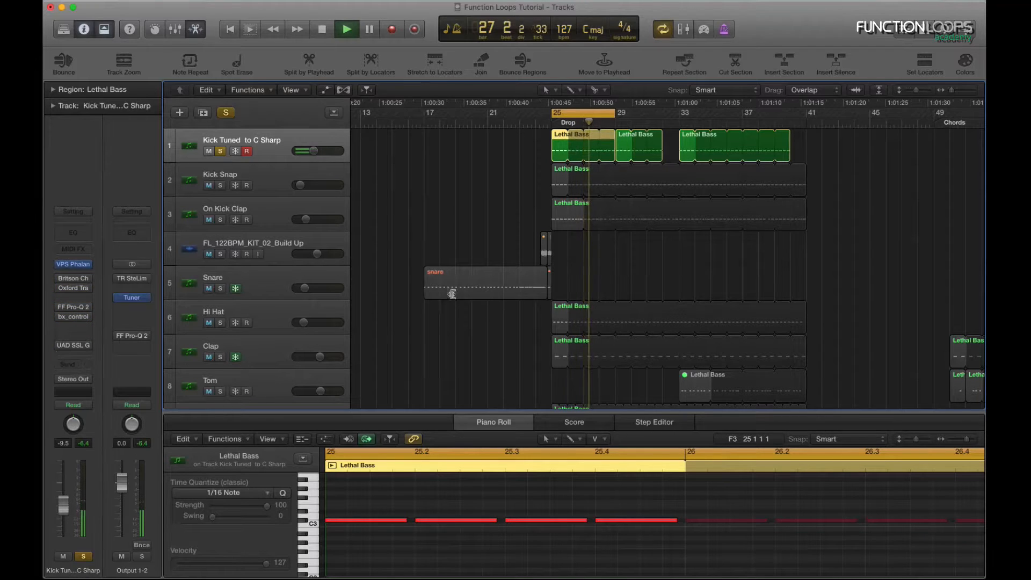
key(space)
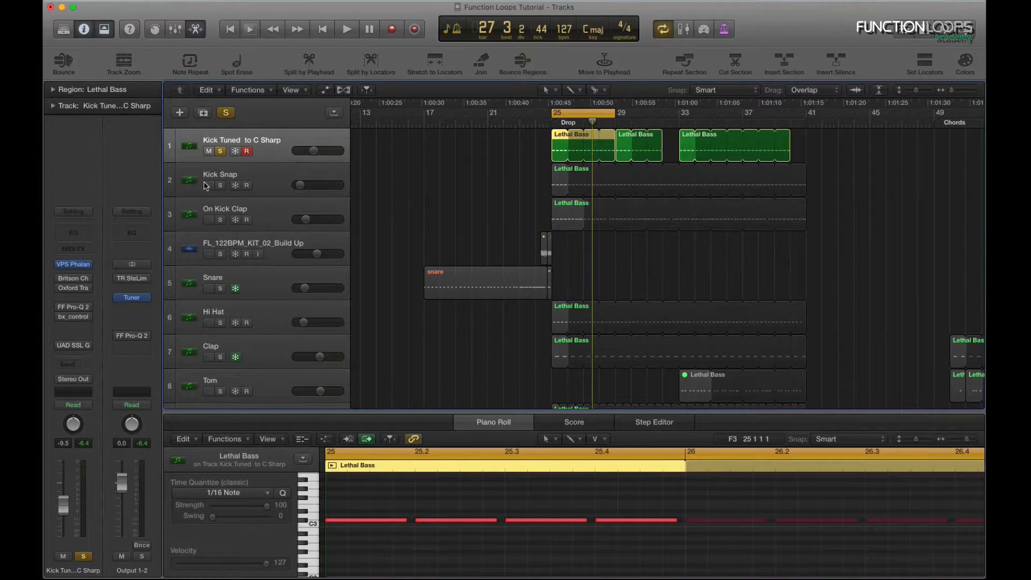
click(73, 280)
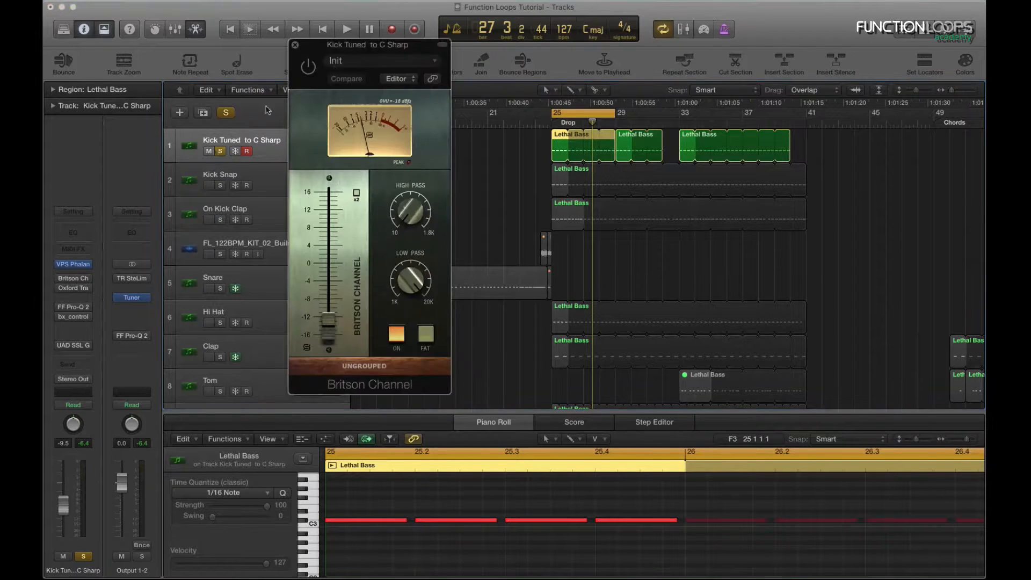
key(space)
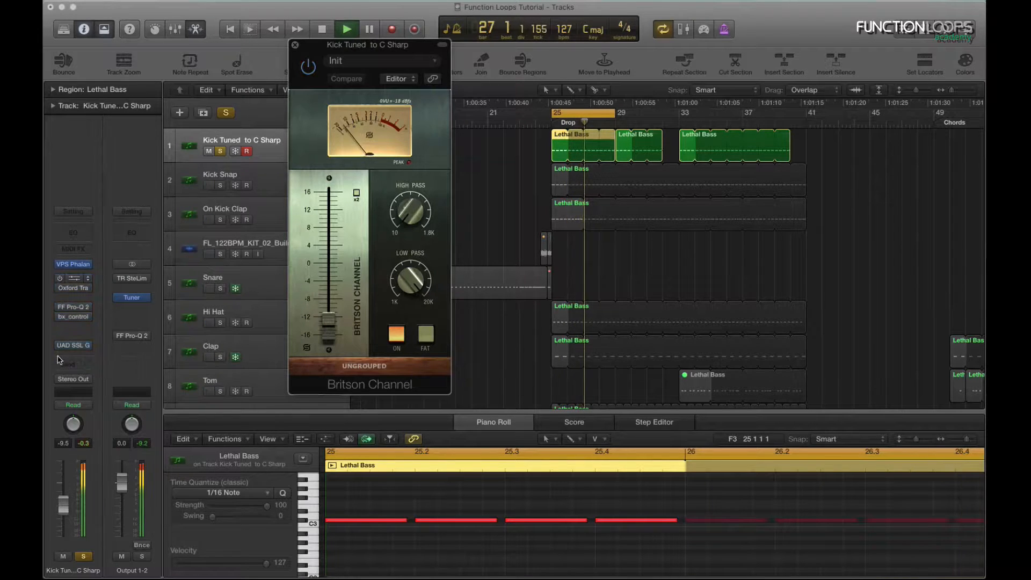
key(space)
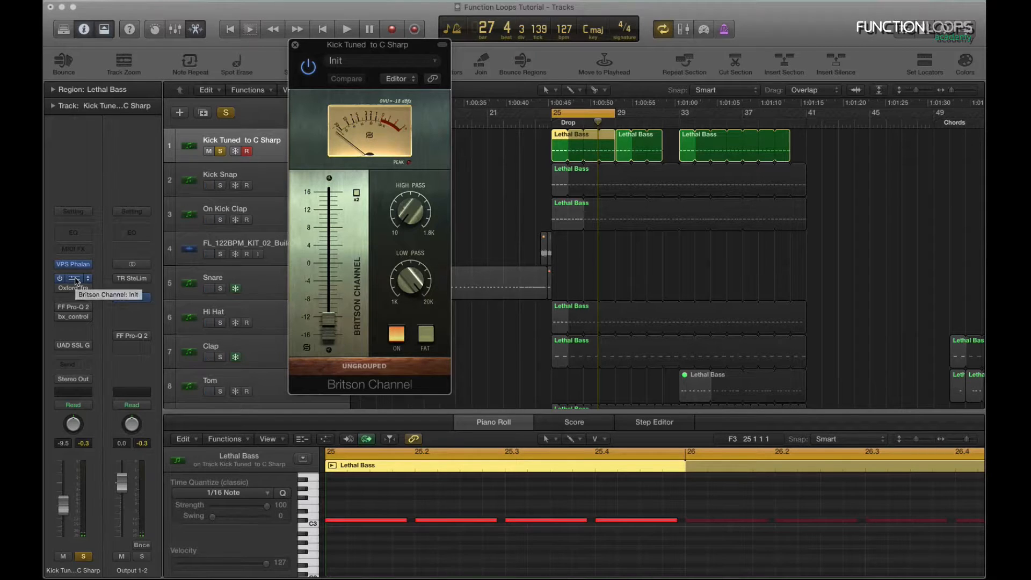
Reopen Britson Channel, play the kick, and enable Oxford TransMod with its window placed beside Britson Channel
click(71, 279)
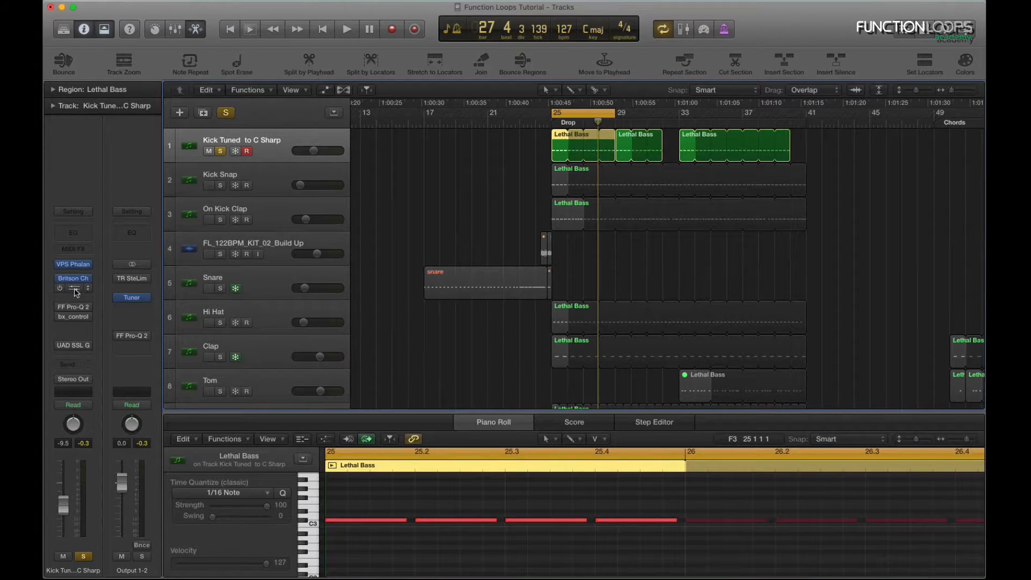
click(73, 280)
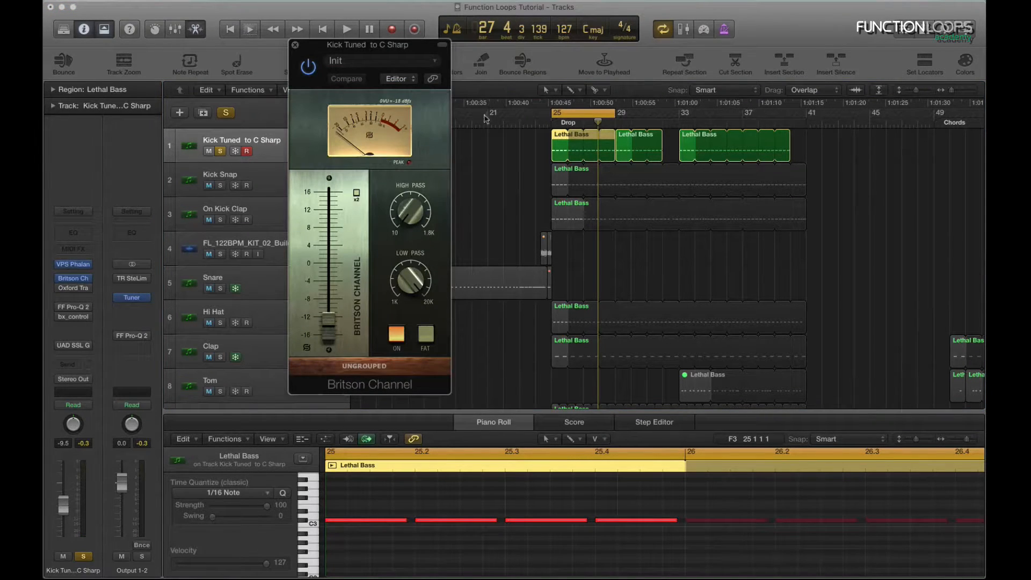
key(space)
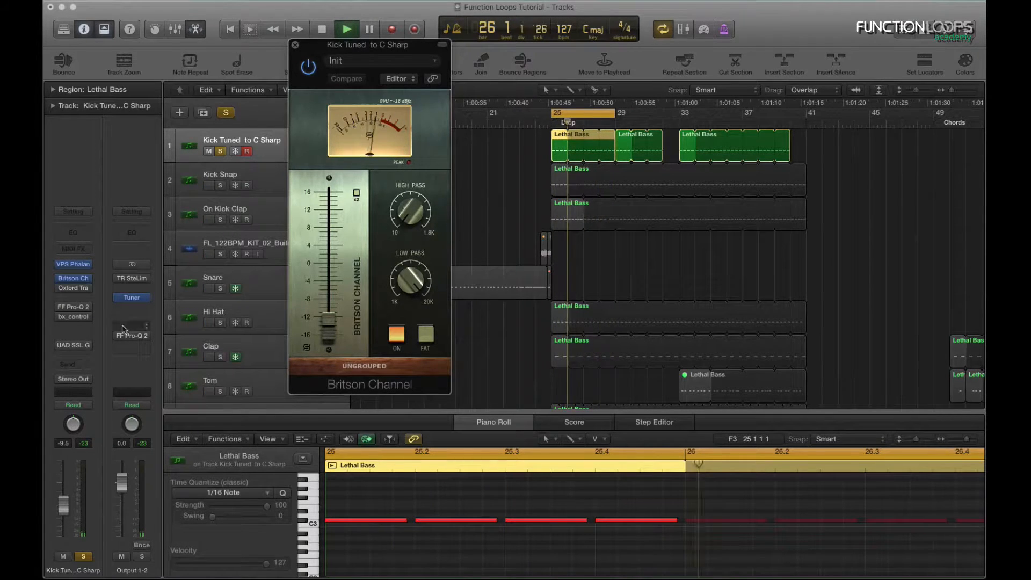
click(73, 287)
drag(189, 42, 608, 98)
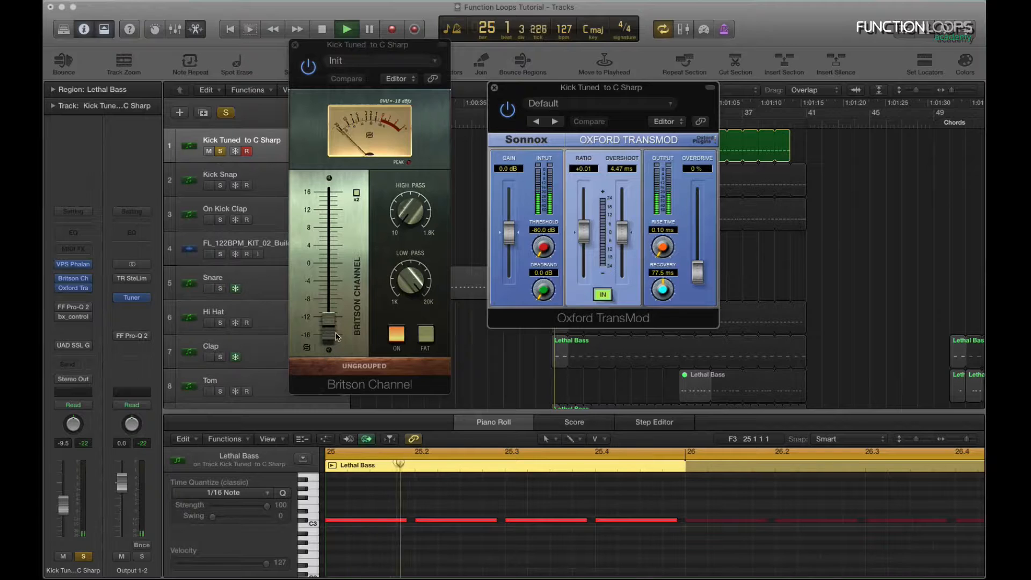
Try raising the Britson Channel fader to about +8 and switch back to the original setting with Compare
drag(337, 336, 334, 241)
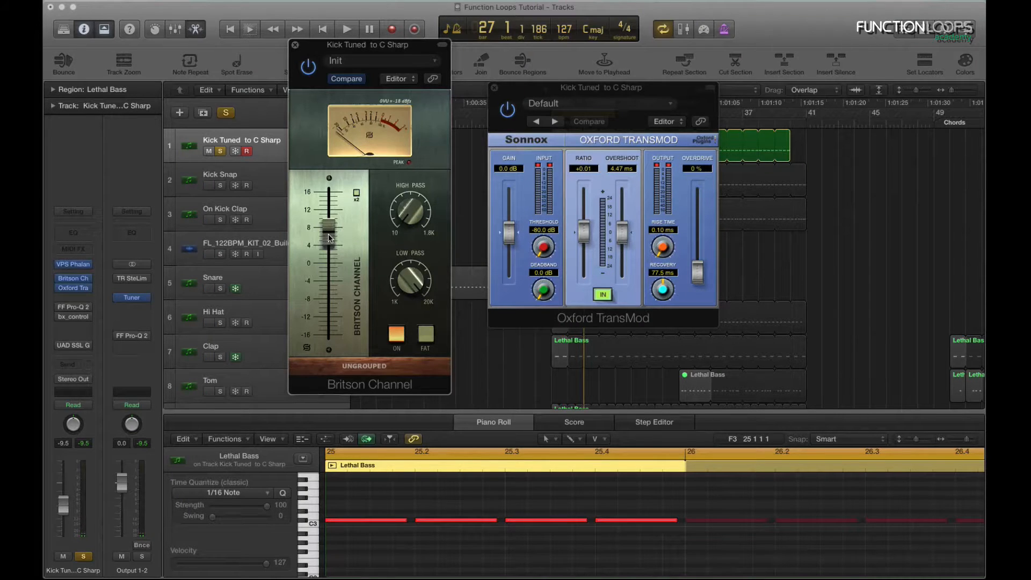
click(349, 80)
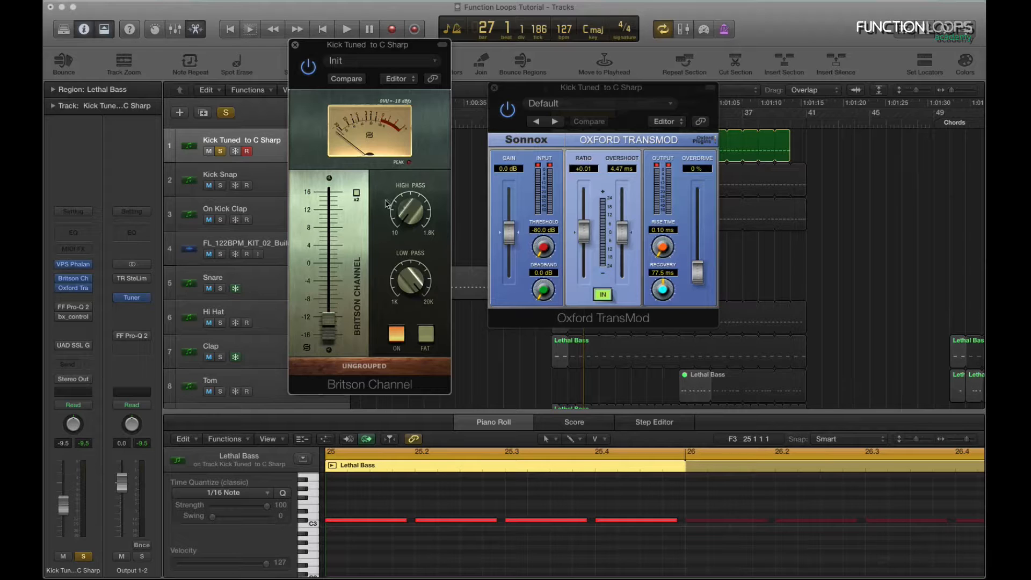
Play the kick through Britson Channel and Oxford TransMod, and close both plug-in windows
key(space)
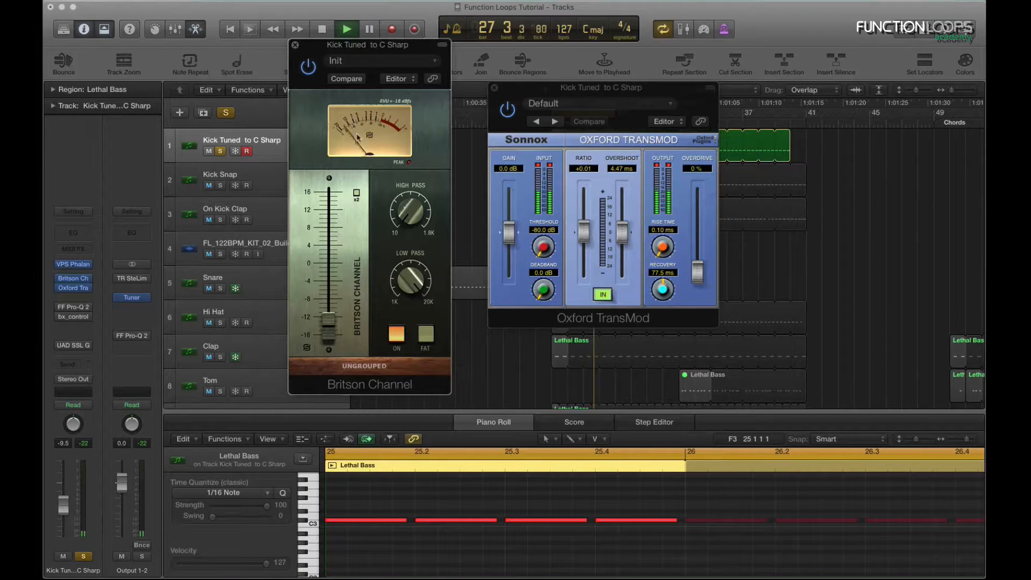
click(494, 88)
click(295, 45)
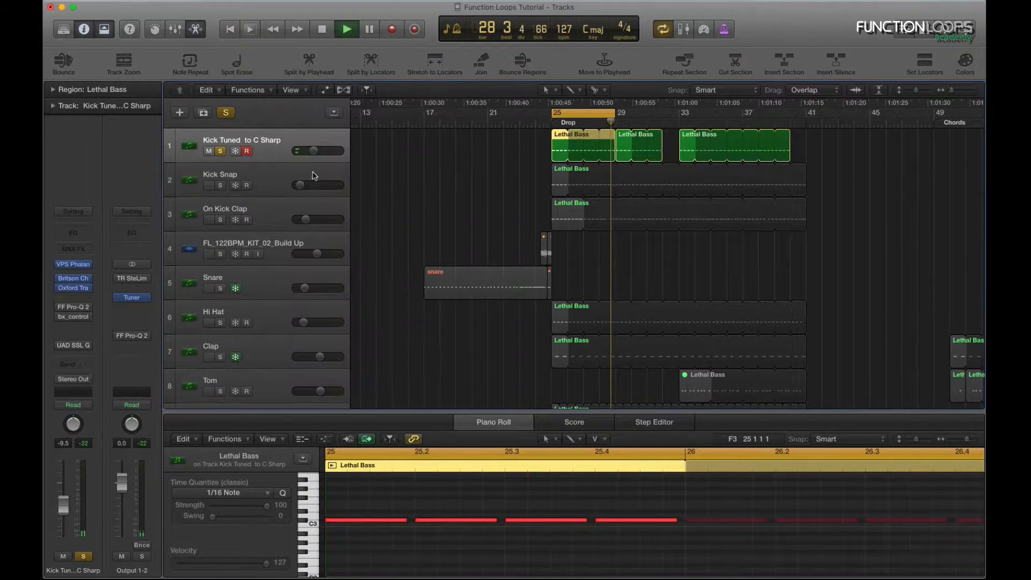
Enable FF Pro-Q 2 on the kick and audition its 3360 Hz cut band in isolation
click(76, 307)
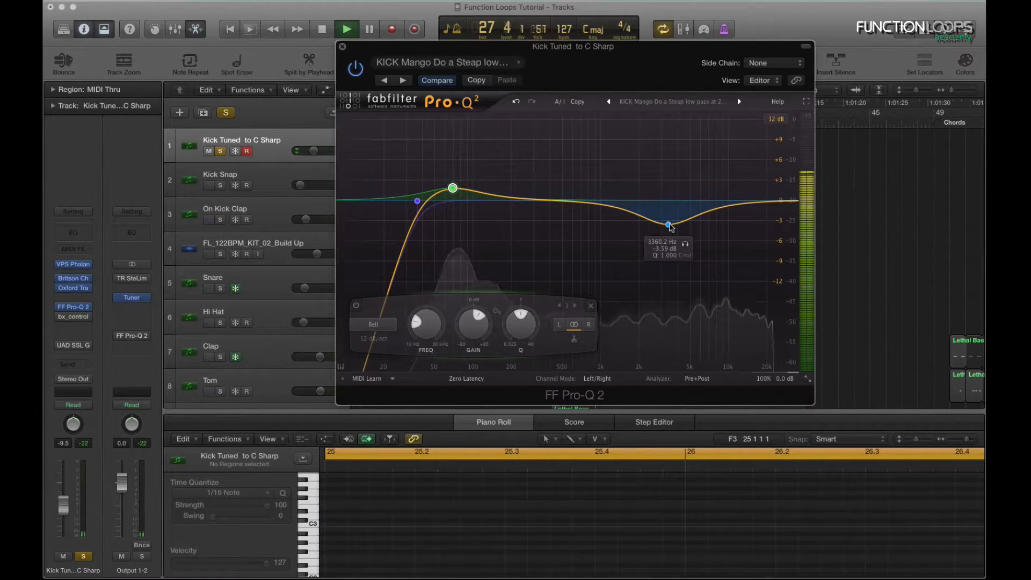
click(684, 243)
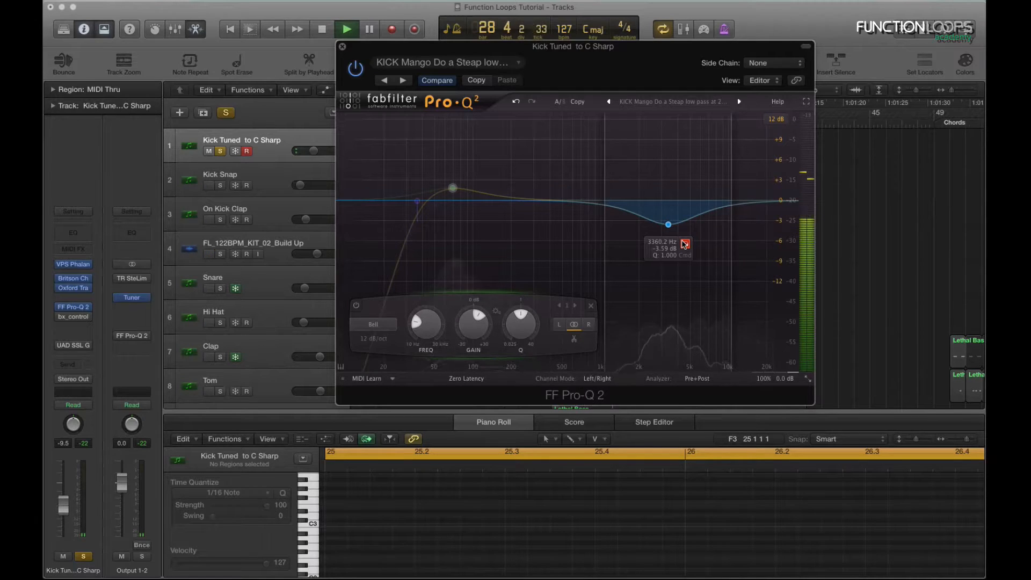
click(684, 245)
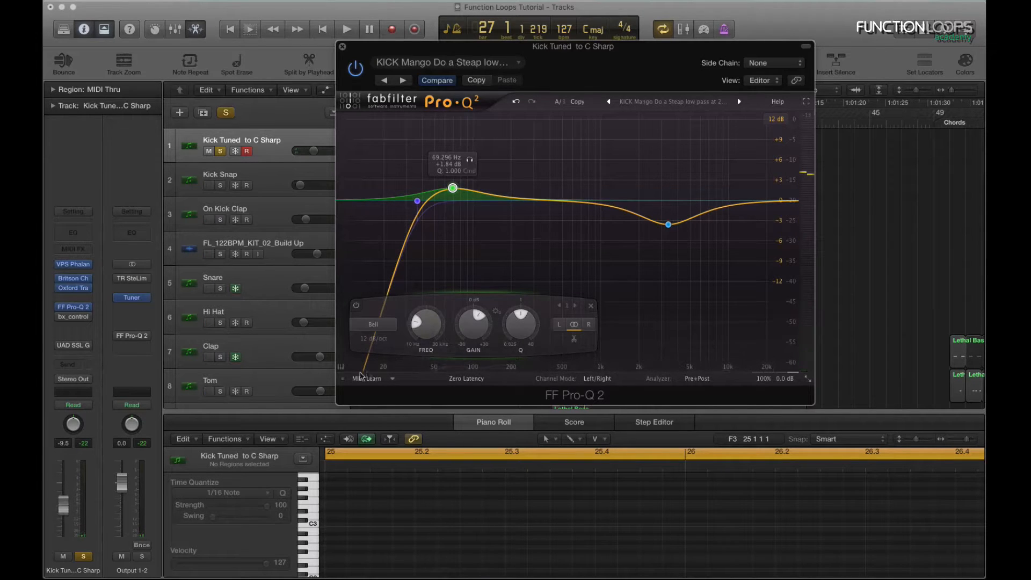
Turn on the piano display in Pro-Q 2 and check which note the low boost band sits on
click(342, 369)
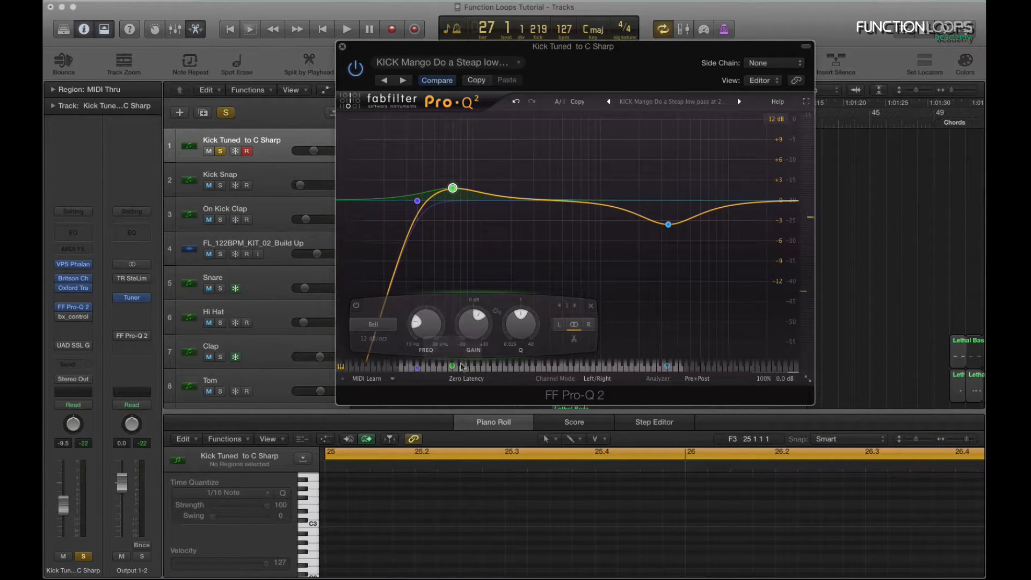
mouse_move(453, 368)
mouse_down()
mouse_move(510, 369)
mouse_move(454, 372)
mouse_up()
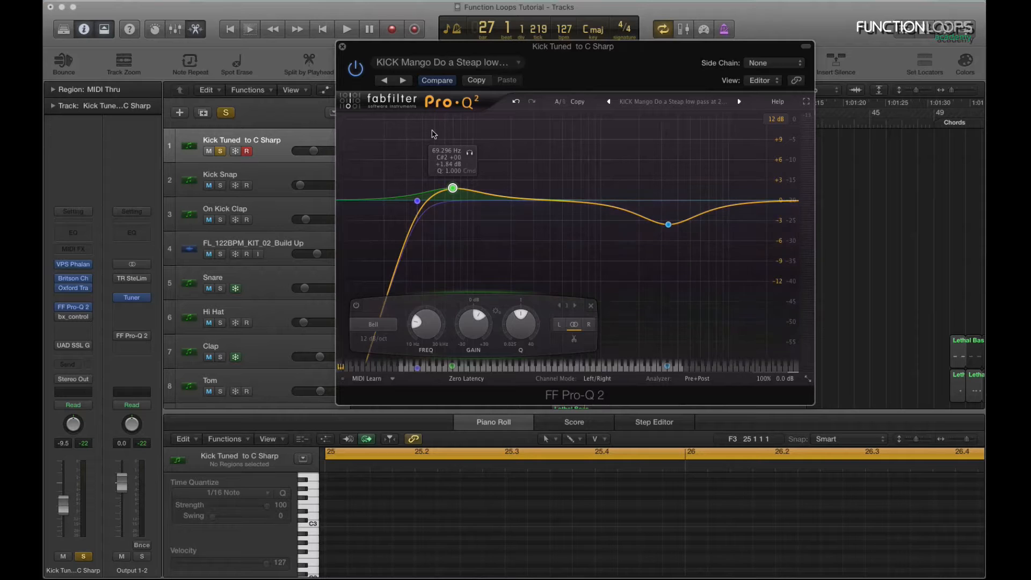
mouse_move(451, 367)
mouse_move(452, 369)
mouse_down()
mouse_move(466, 372)
mouse_move(452, 371)
mouse_up()
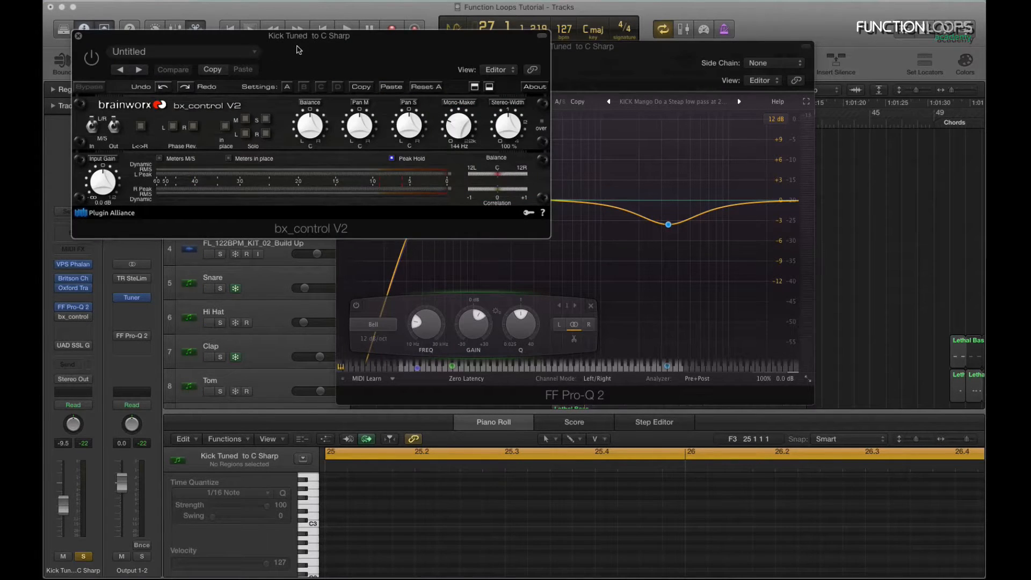
Enable bx_control V2 on the kick and set its Mono-Maker to 363 Hz
drag(298, 49, 431, 65)
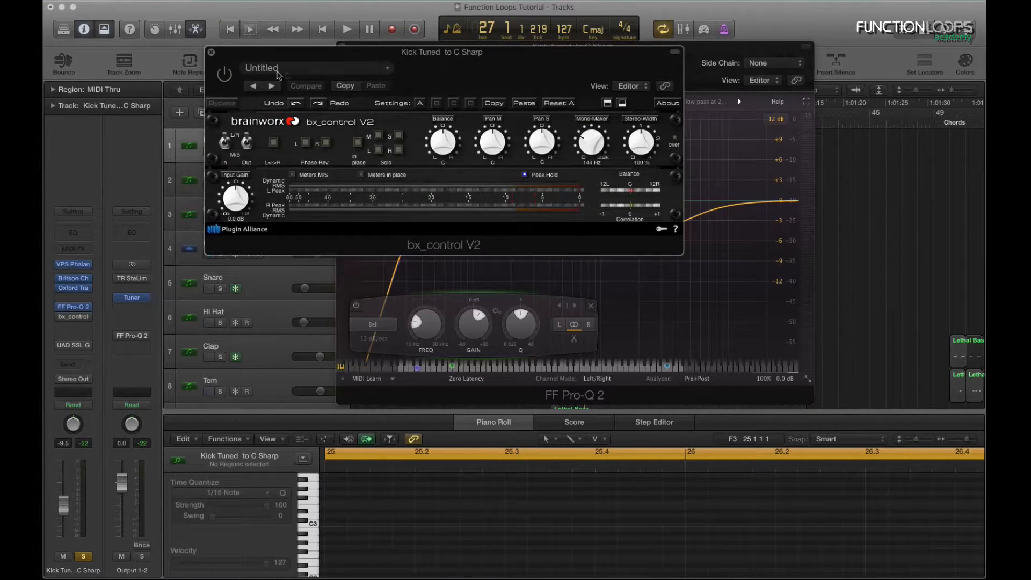
click(224, 76)
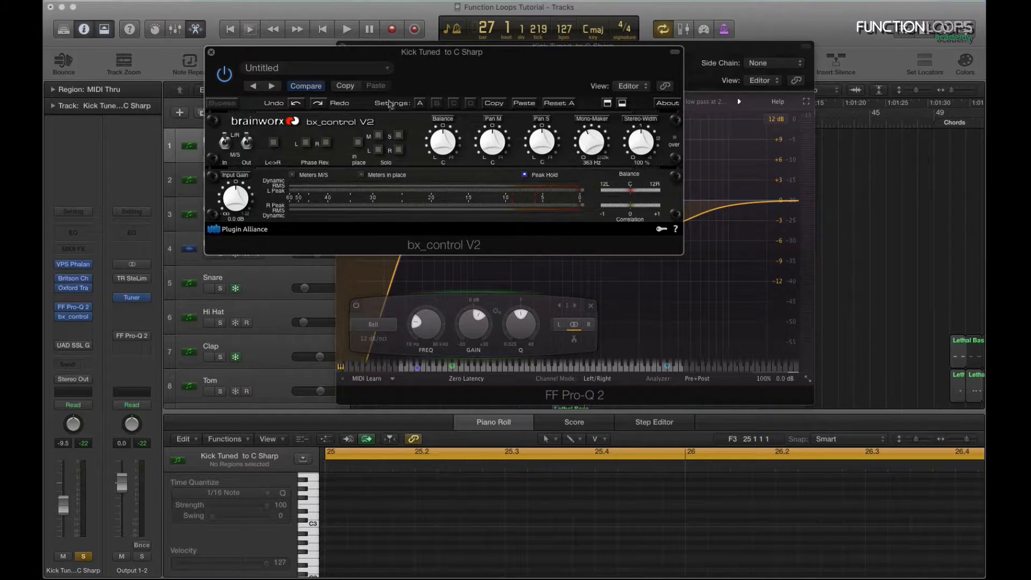
Close bx_control V2 and compare the kick with the UAD SSL G Bus Compressor switched out and in during playback
click(212, 54)
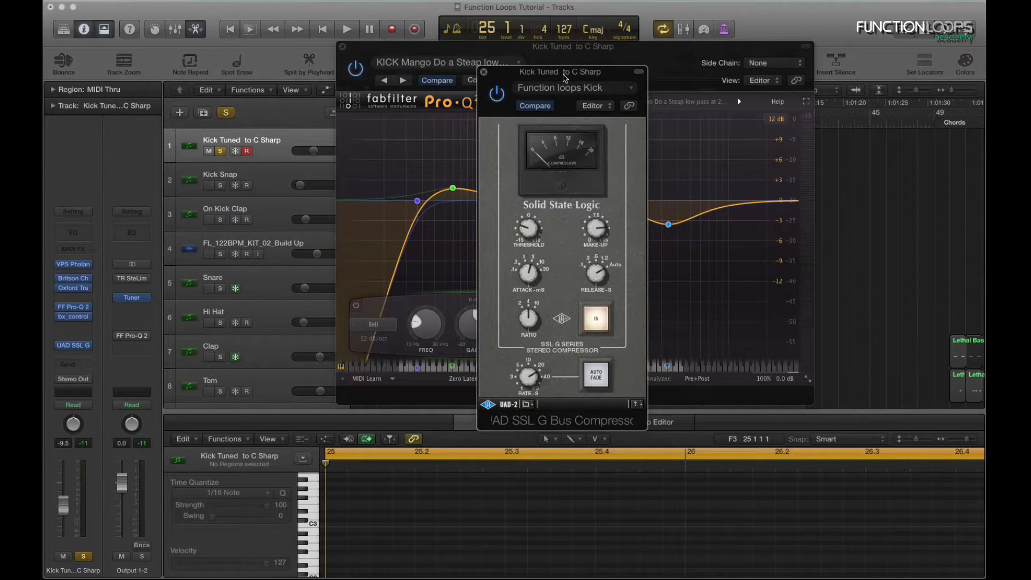
drag(576, 75, 586, 73)
click(605, 322)
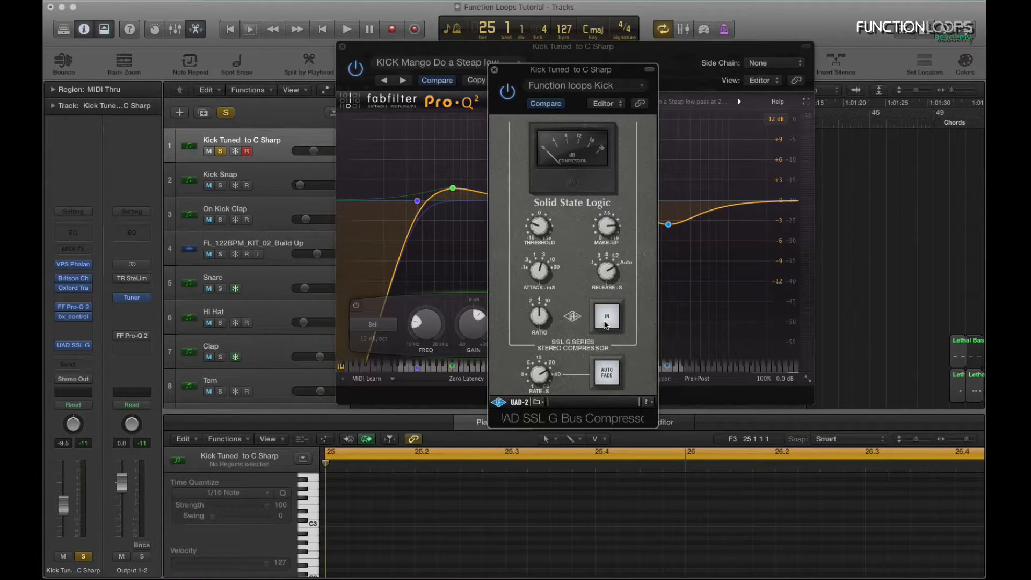
key(space)
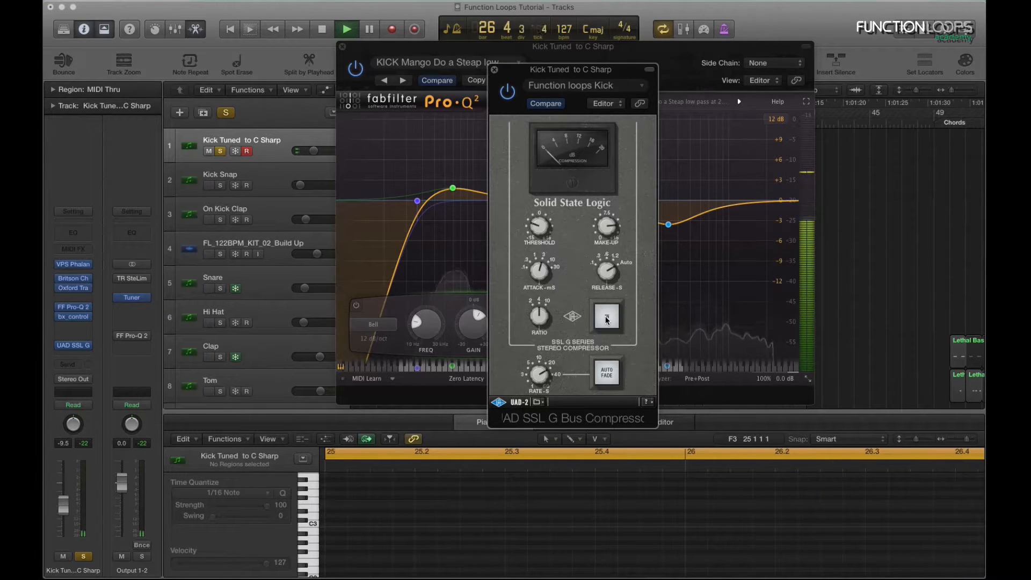
click(606, 318)
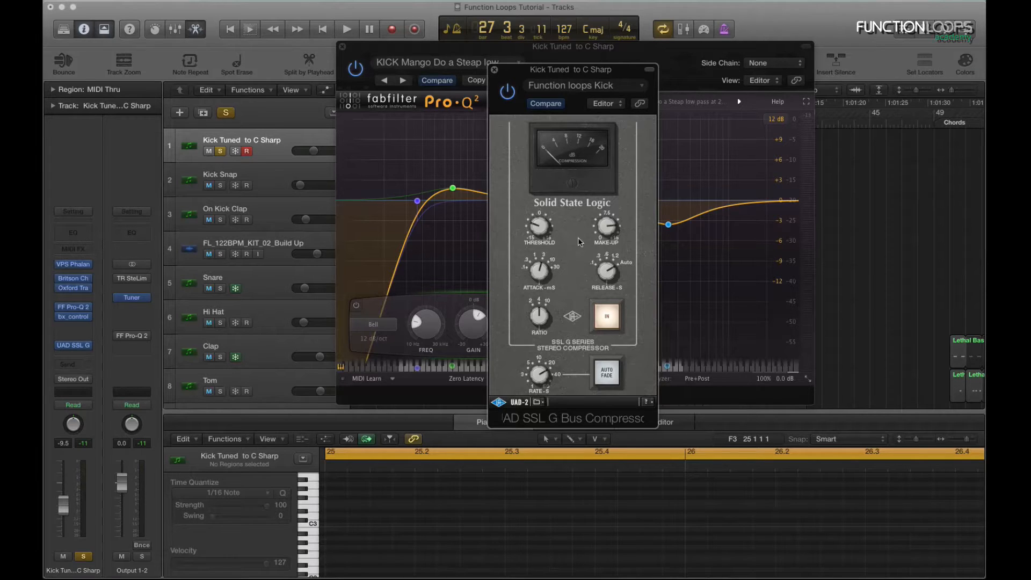
key(space)
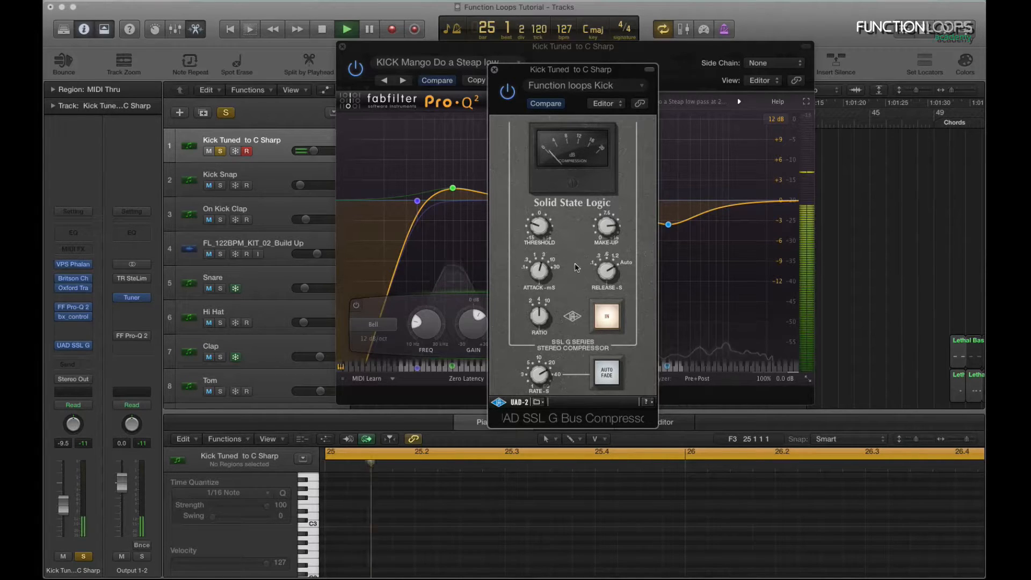
key(space)
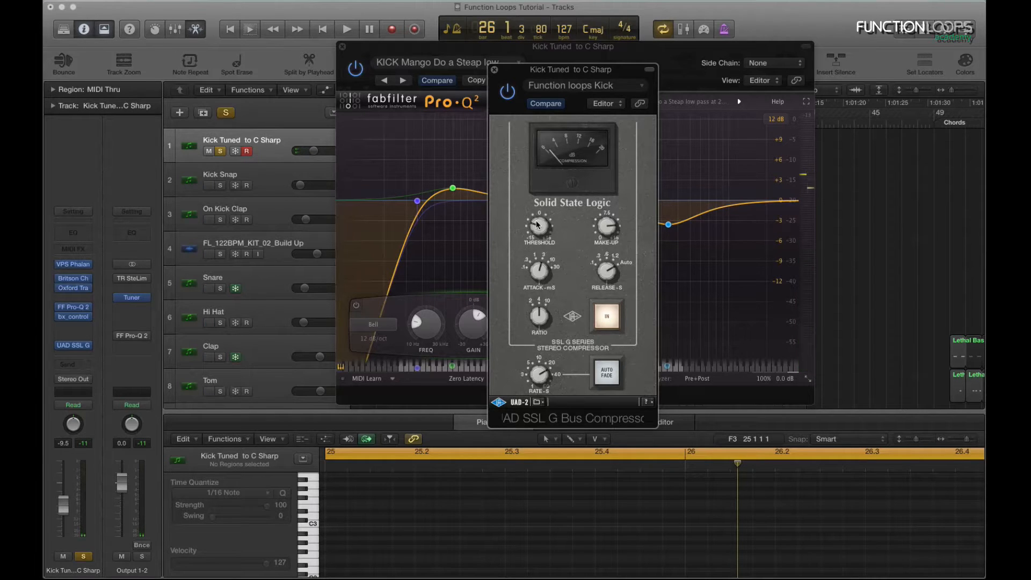
key(space)
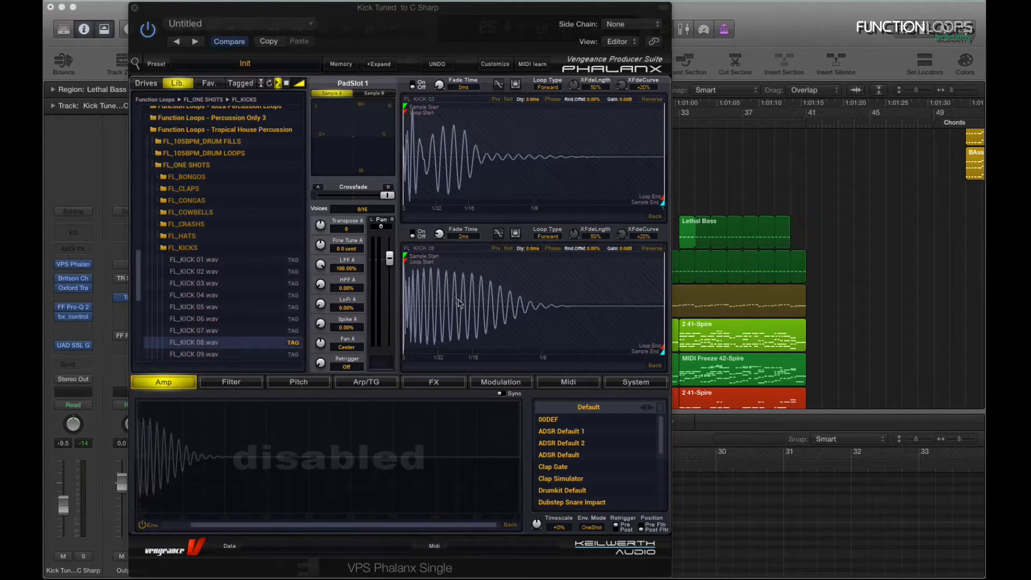
Examine where the sample start marker sits at the beginning of the FL_KICK 08 waveform in VPS Phalanx
scroll(467, 311, up, 5)
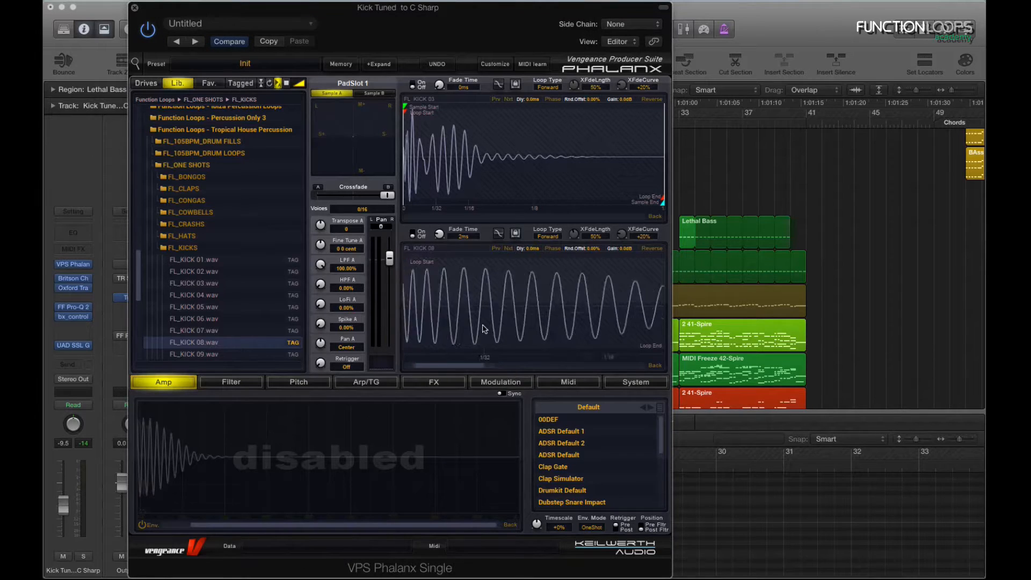
scroll(467, 346, up, 5)
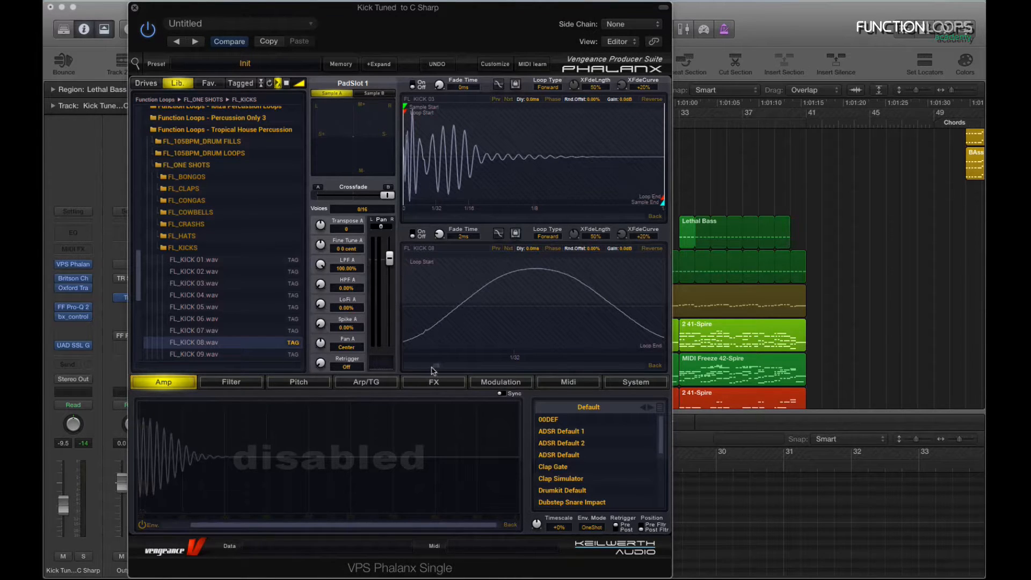
drag(433, 368, 408, 367)
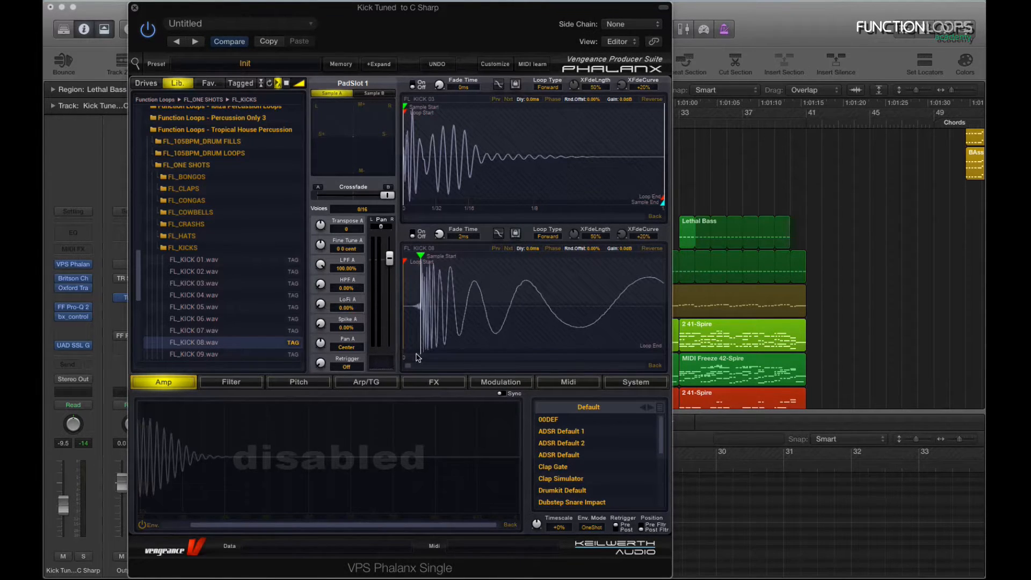
scroll(419, 359, up, 1)
scroll(417, 356, up, 3)
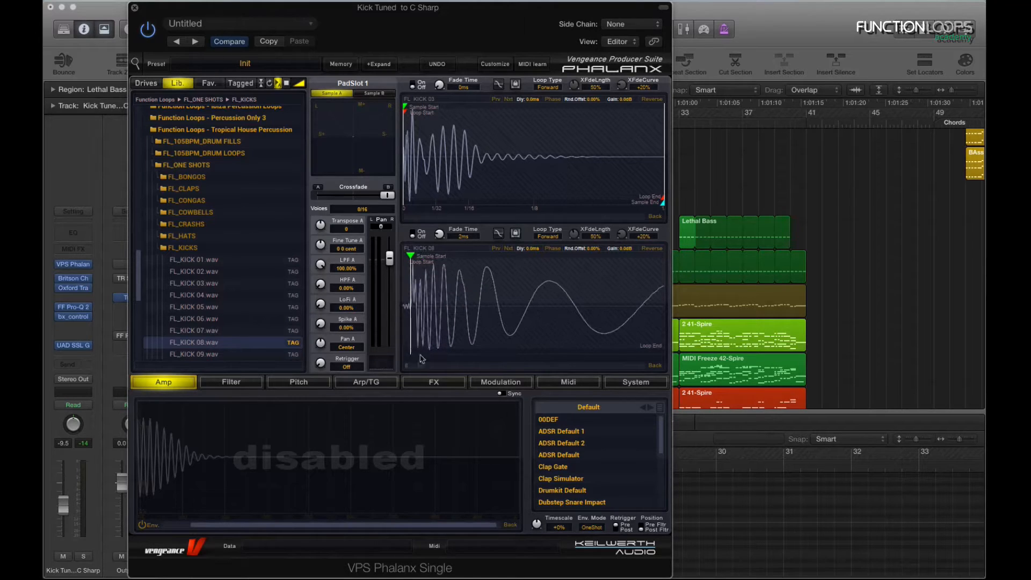
scroll(408, 368, up, 2)
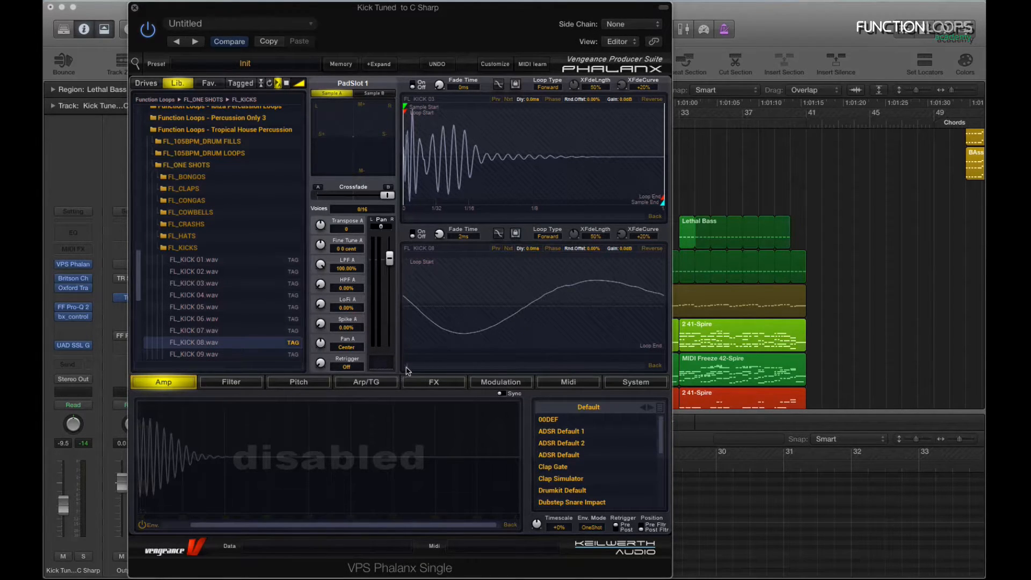
scroll(407, 369, down, 3)
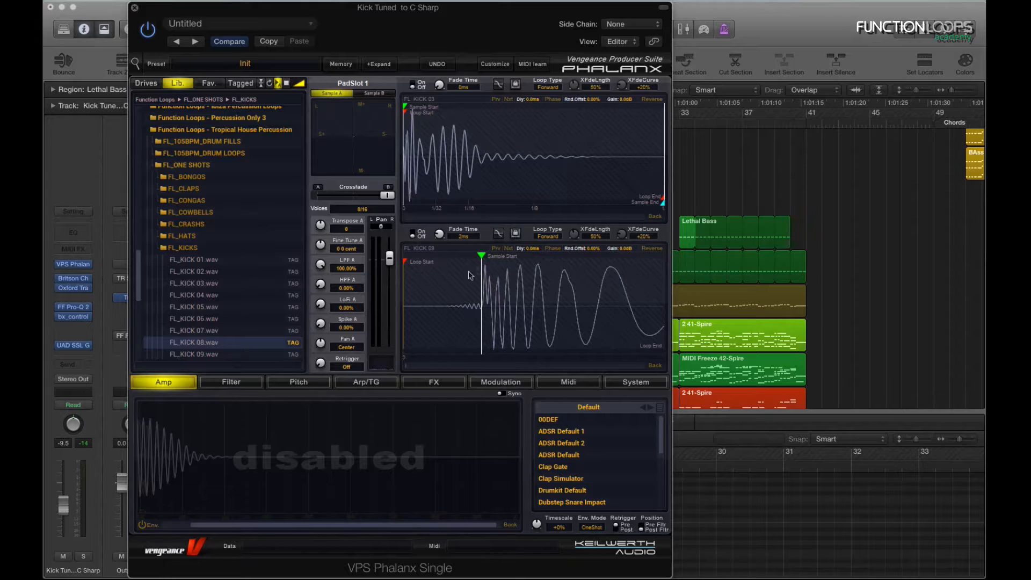
mouse_move(481, 260)
mouse_move(469, 254)
mouse_down()
mouse_move(417, 255)
mouse_move(481, 257)
mouse_up()
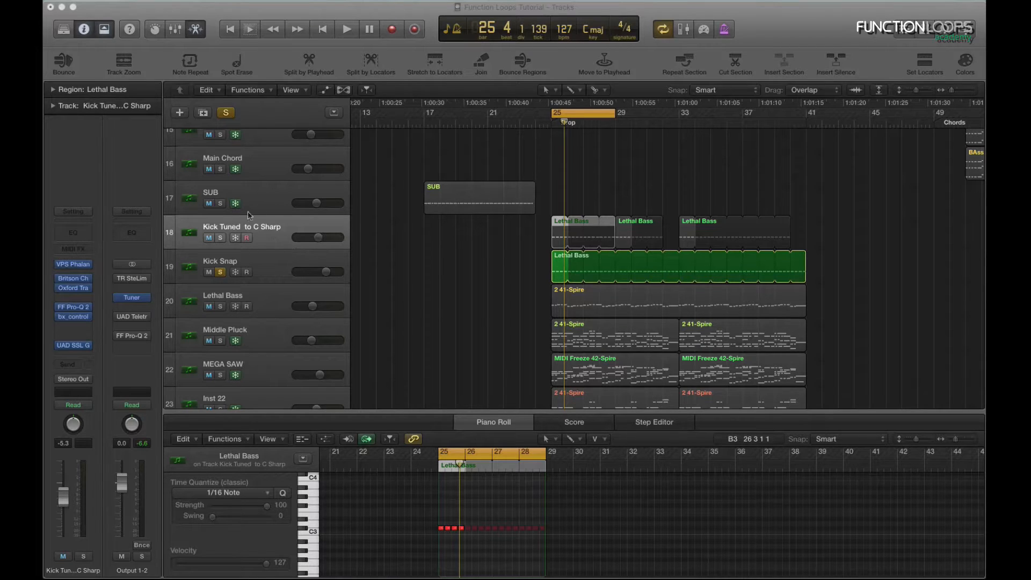
Audition the Kick Snap track with its Oxford TransMod active and bypassed, leaving it enabled and closing the plug-in
click(263, 262)
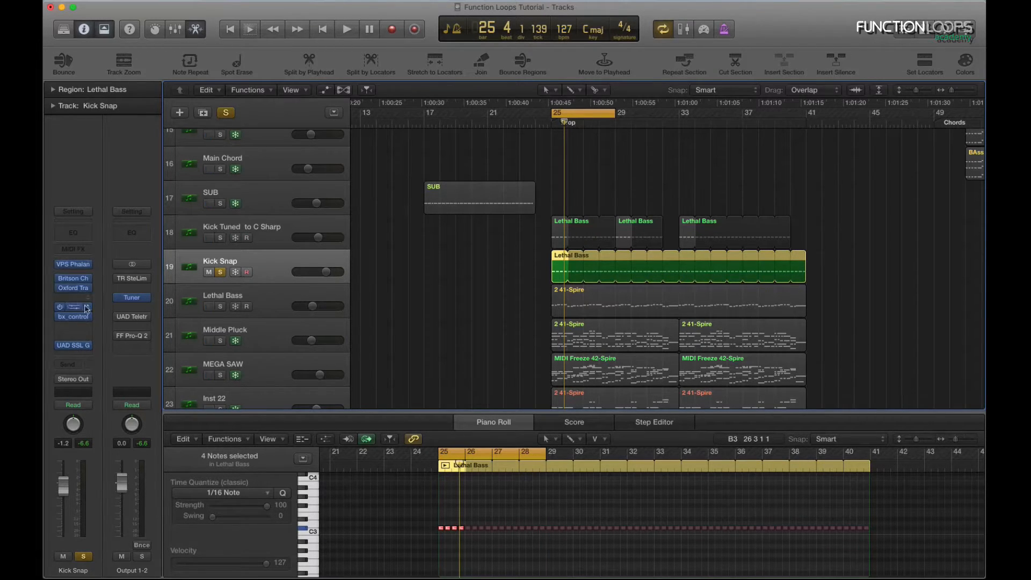
click(76, 288)
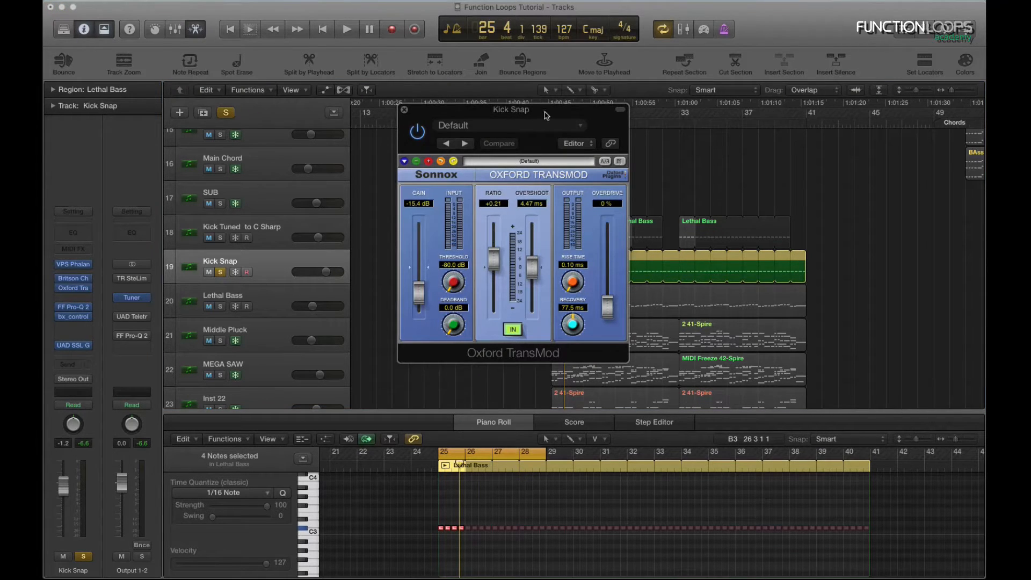
key(space)
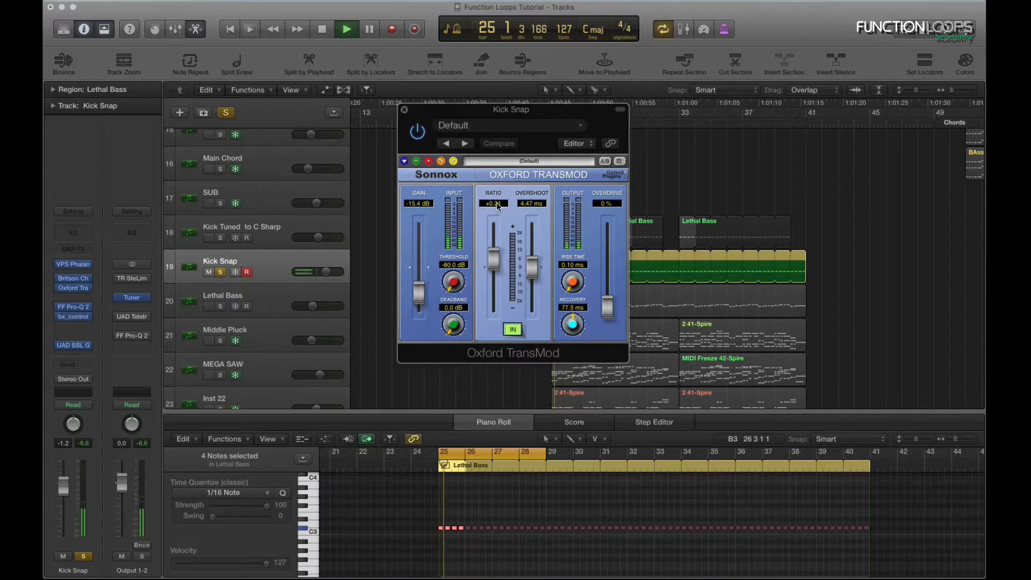
click(417, 132)
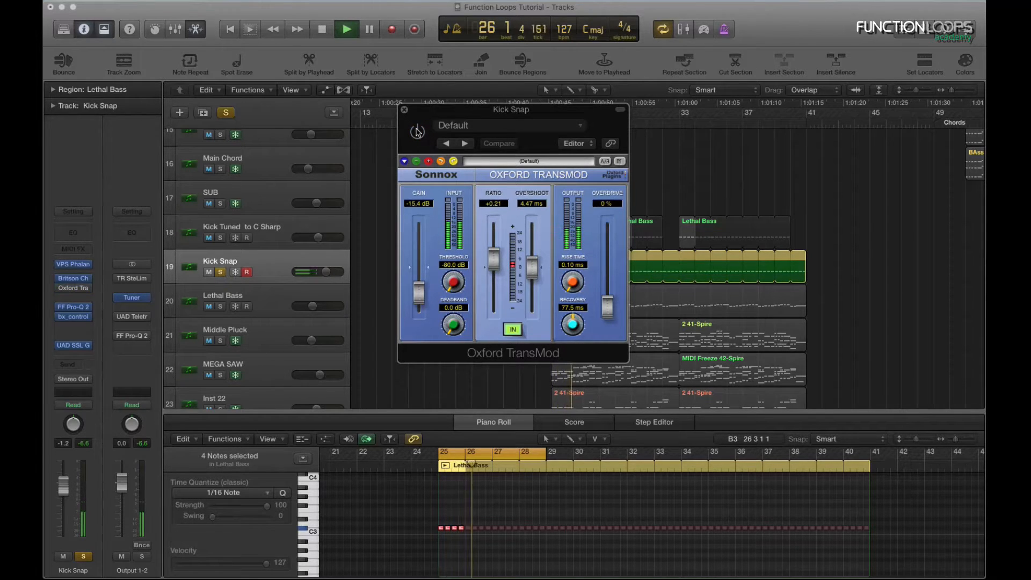
key(space)
click(418, 131)
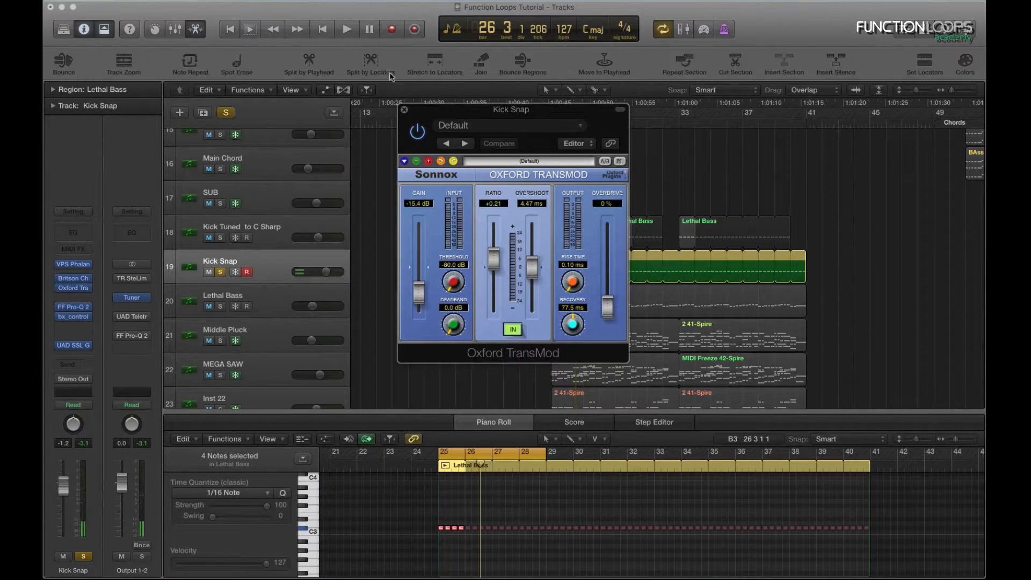
click(404, 109)
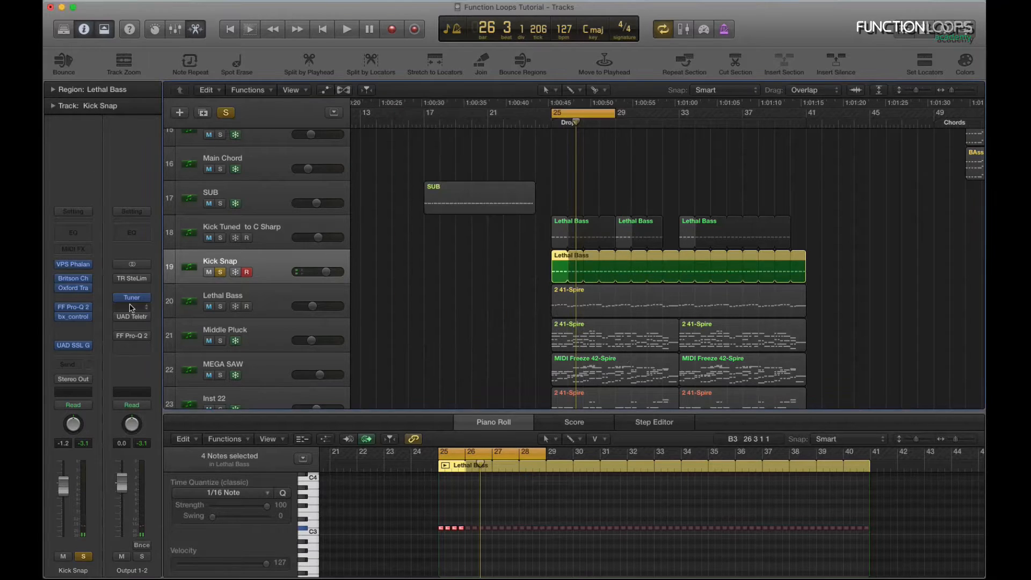
Open FF Pro-Q 2 on Kick Snap, play the layer through its low cut, and close the plug-in
click(75, 311)
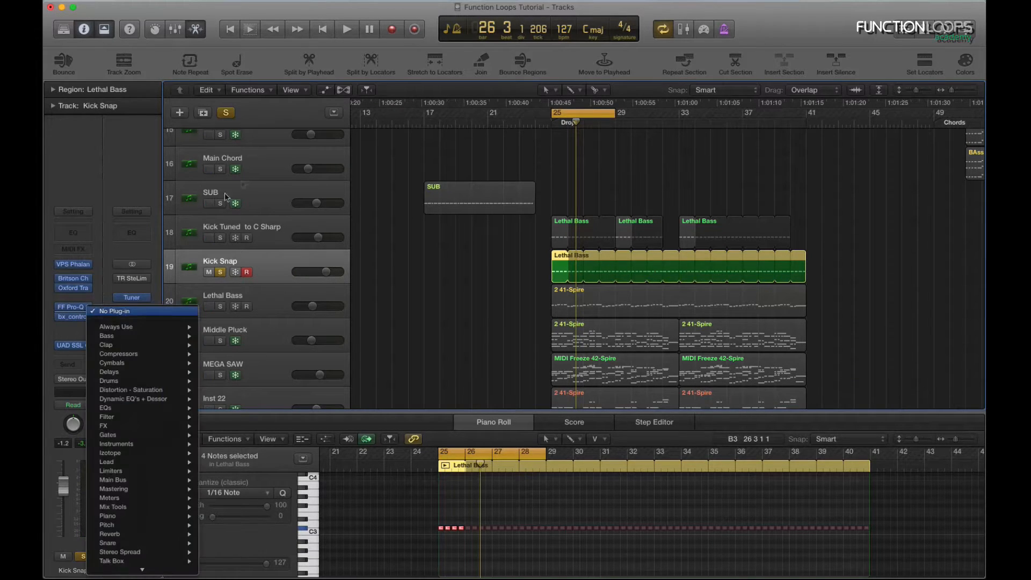
click(111, 247)
click(73, 306)
drag(526, 77, 548, 75)
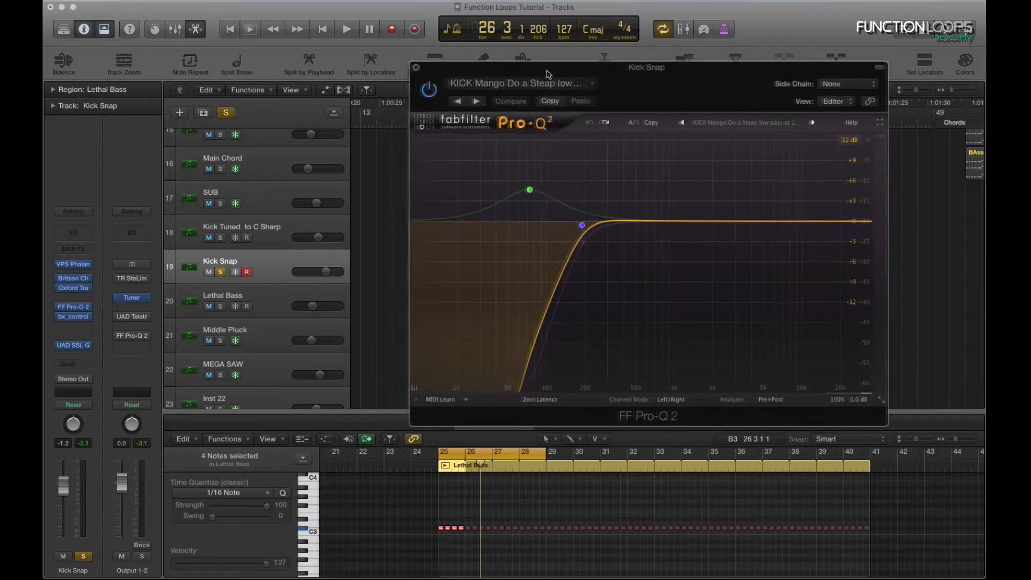
key(space)
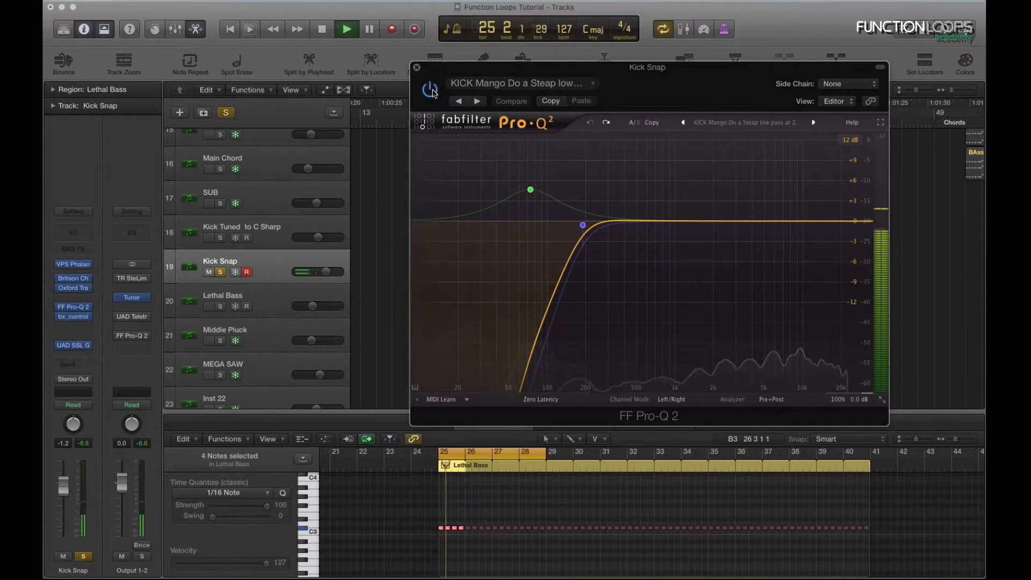
key(space)
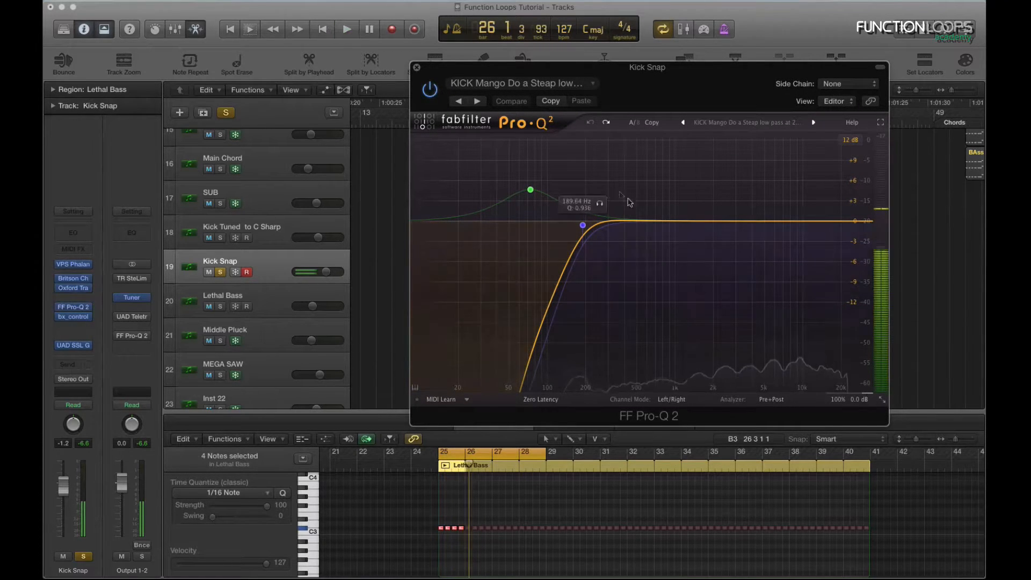
click(417, 68)
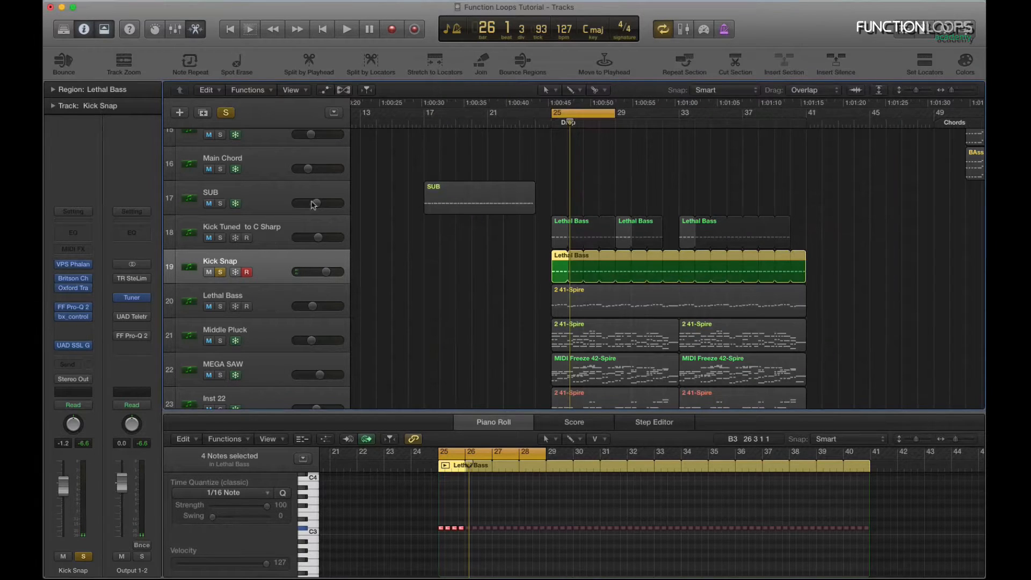
Select the Kick Tuned to C Sharp track and take both kick tracks out of solo, leaving Kick Snap unmuted
click(271, 235)
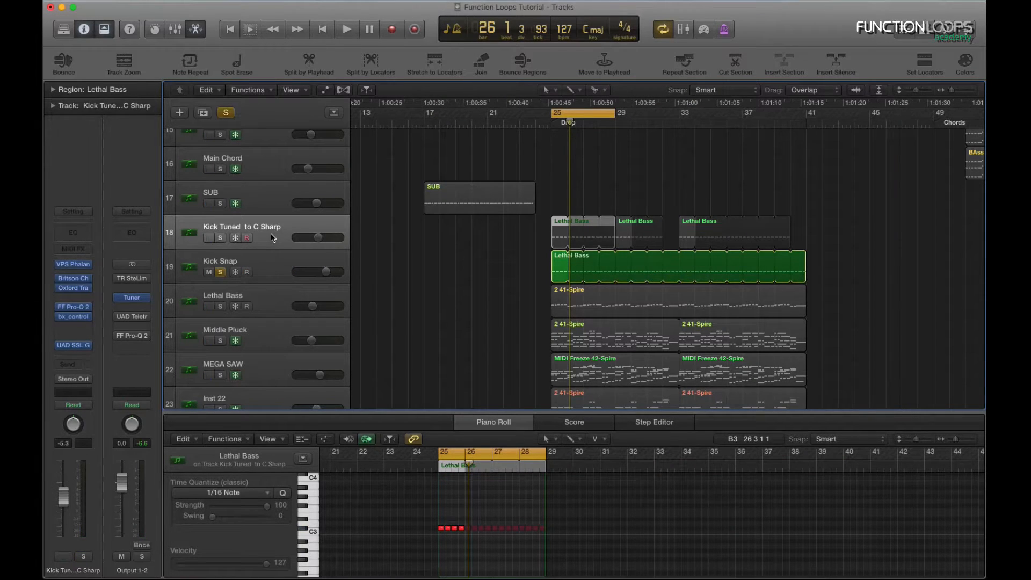
click(220, 238)
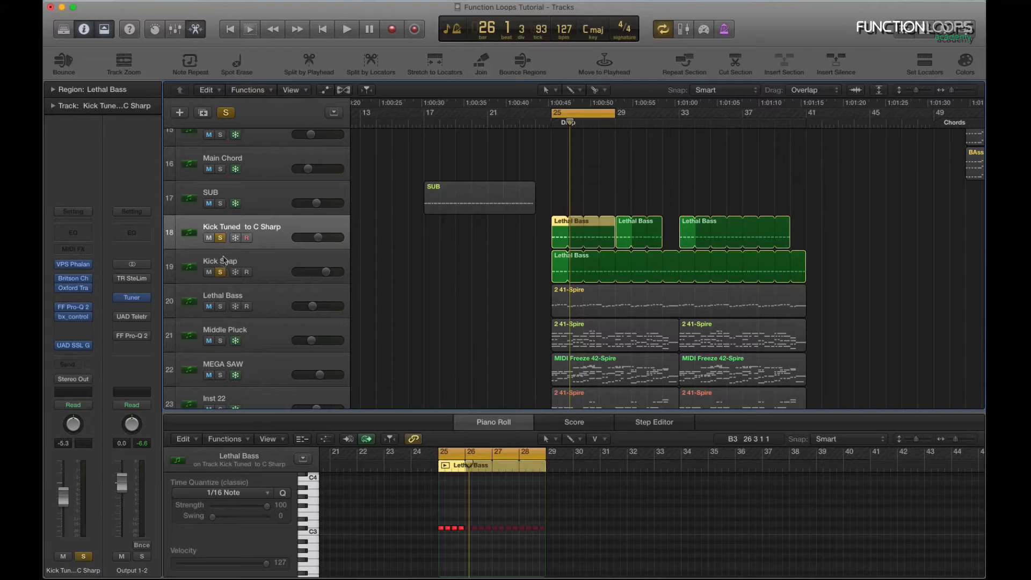
click(221, 238)
click(209, 272)
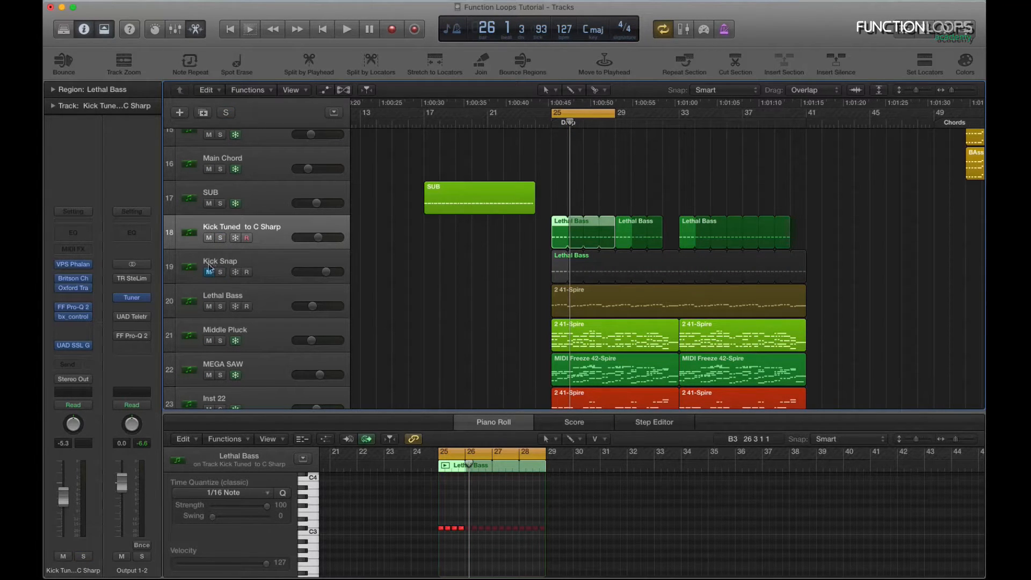
click(209, 271)
Pull Kick Snap's volume down to silence, raise it back to -1.2 dB while the drop plays, and mute the track
drag(326, 272, 296, 271)
click(280, 258)
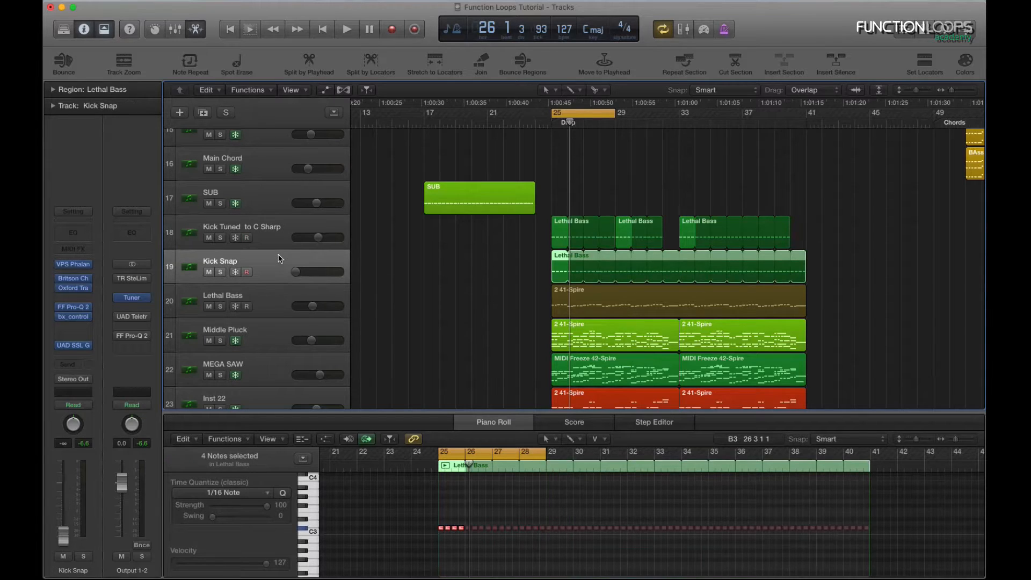
key(space)
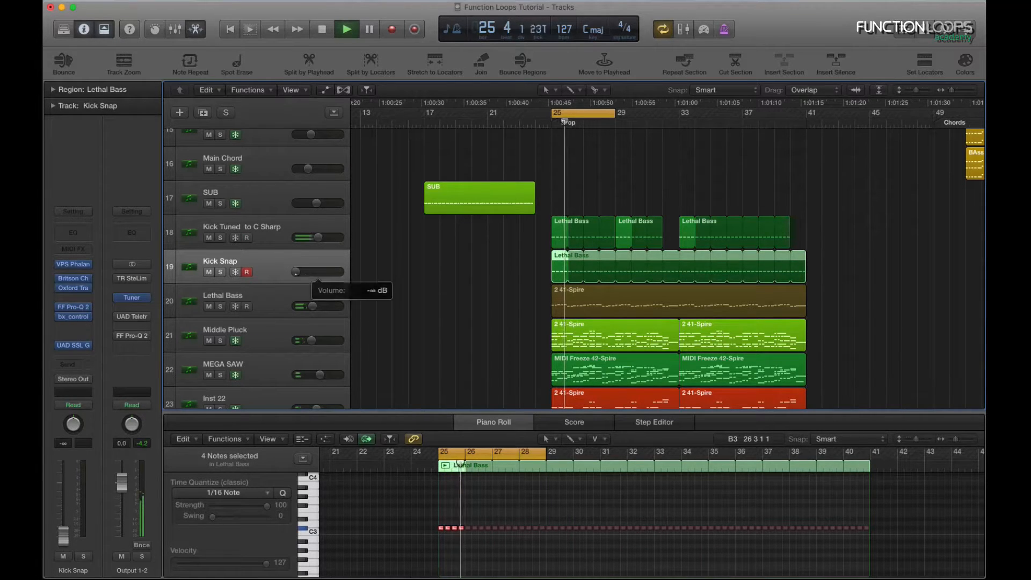
drag(318, 279, 386, 276)
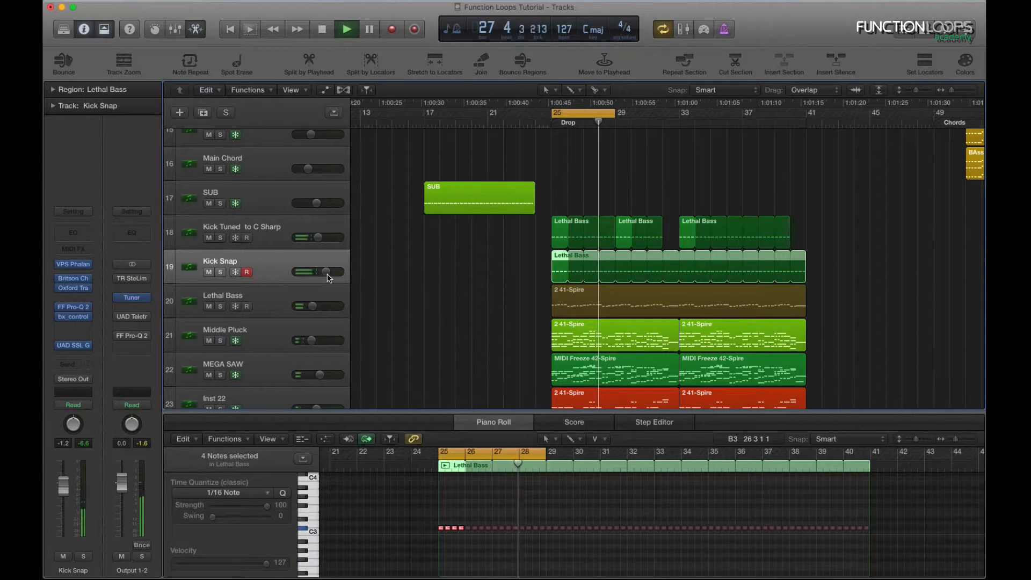
click(207, 272)
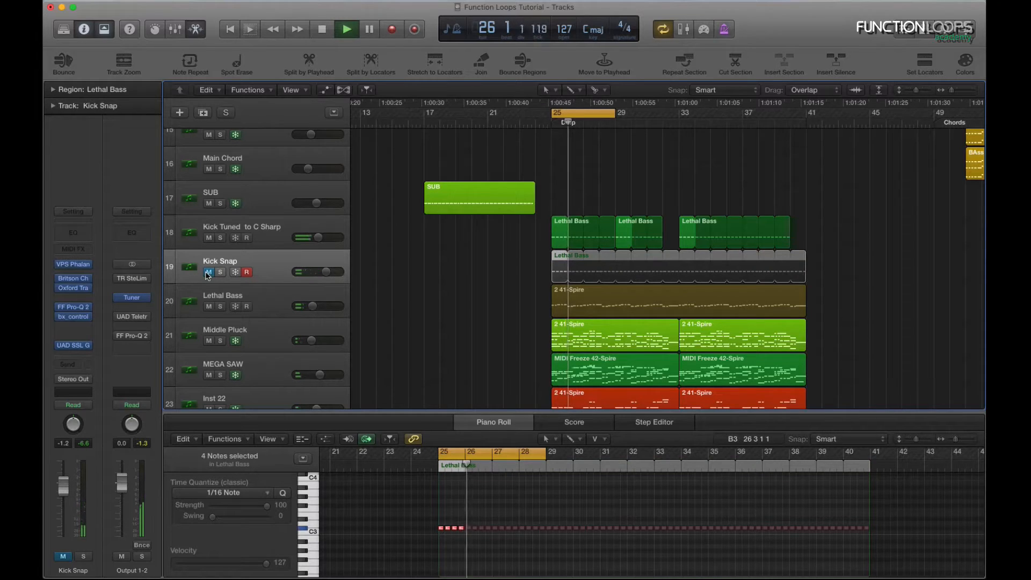
key(space)
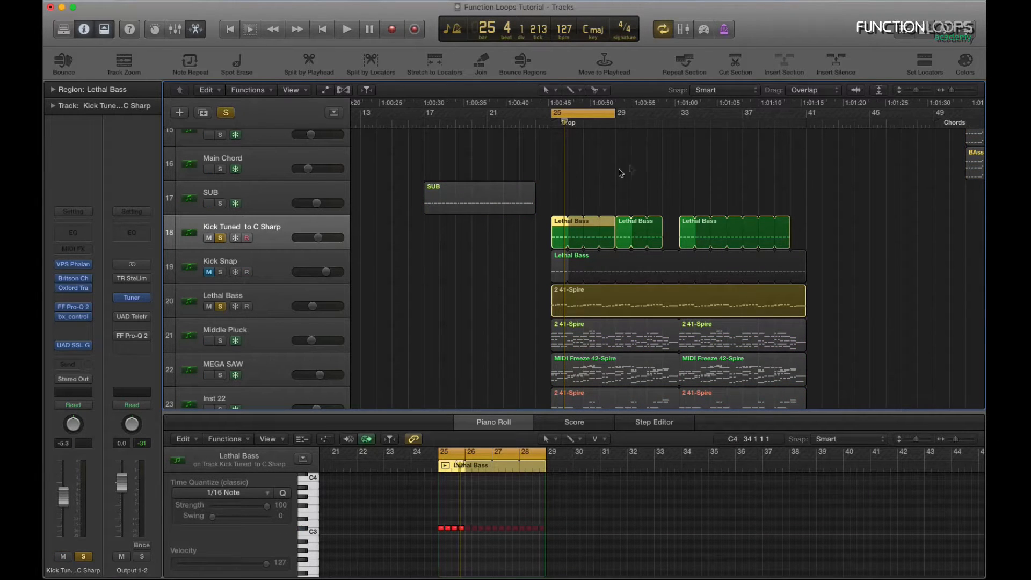
Play the soloed tuned kick together with Lethal Bass and show the notes of the 2 41-Spire bass region
key(space)
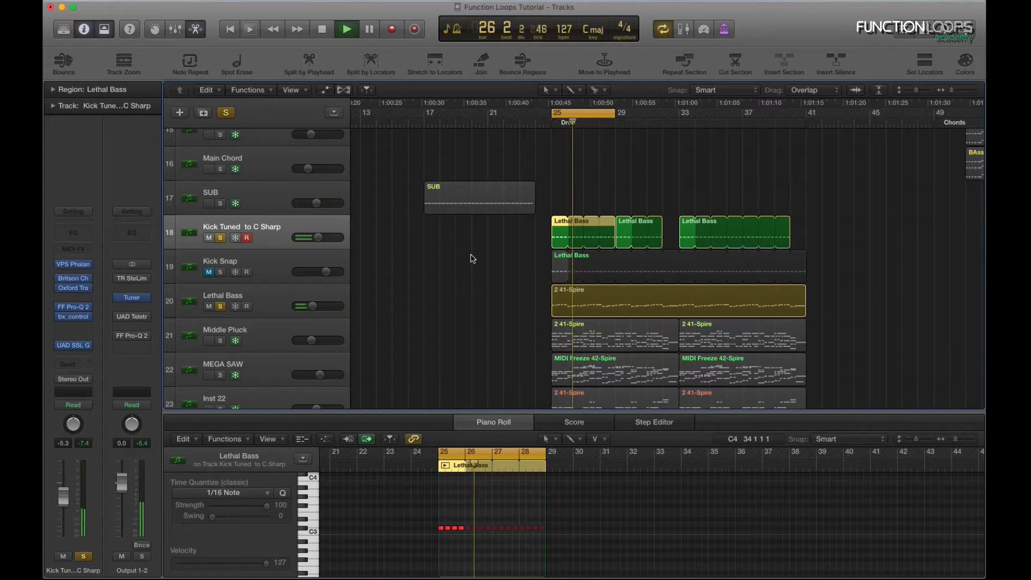
click(621, 311)
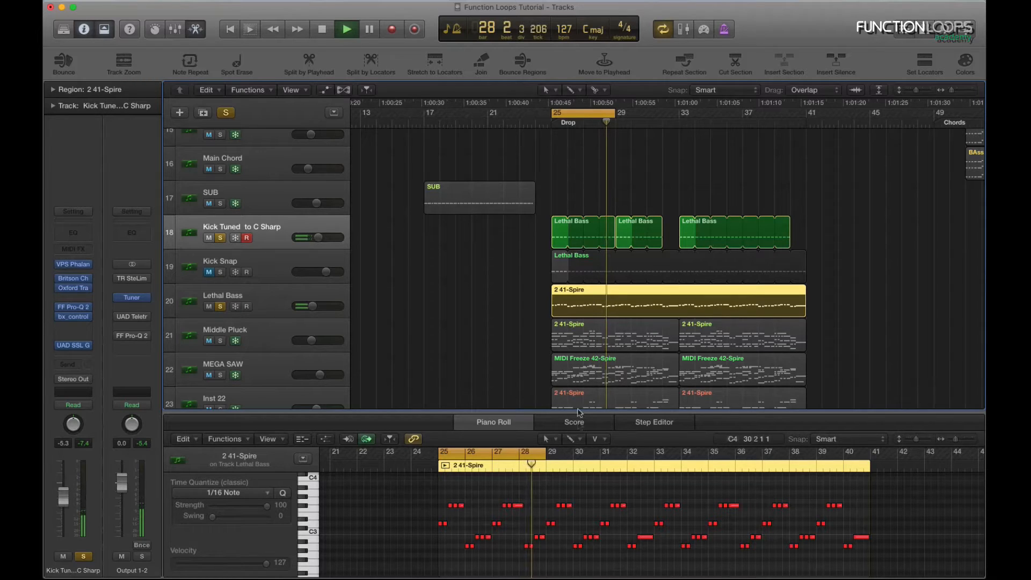
Stop playback, leave only Lethal Bass soloed, bypass all its insert effects, and close its Komplete Kontrol instrument
key(space)
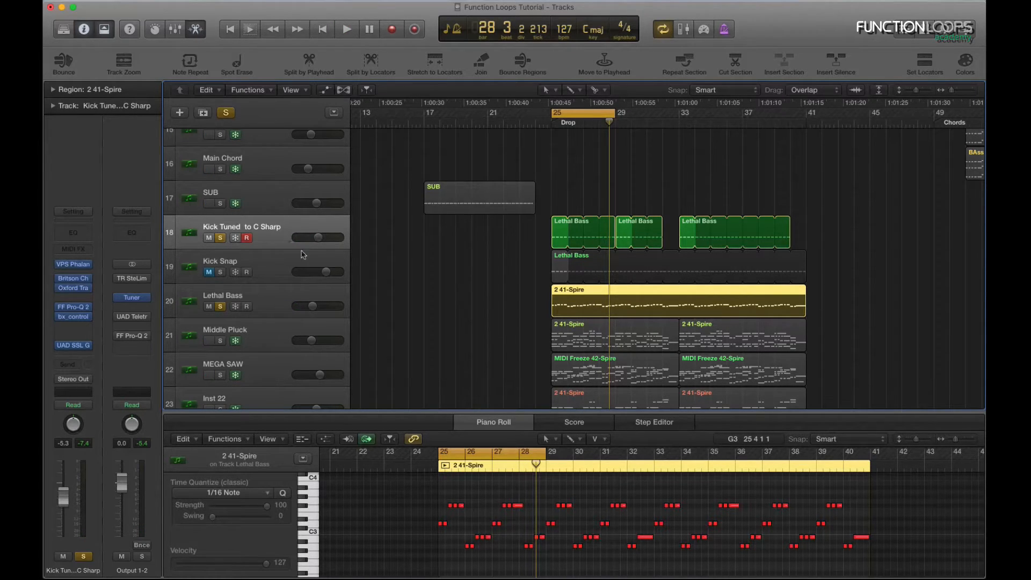
click(261, 316)
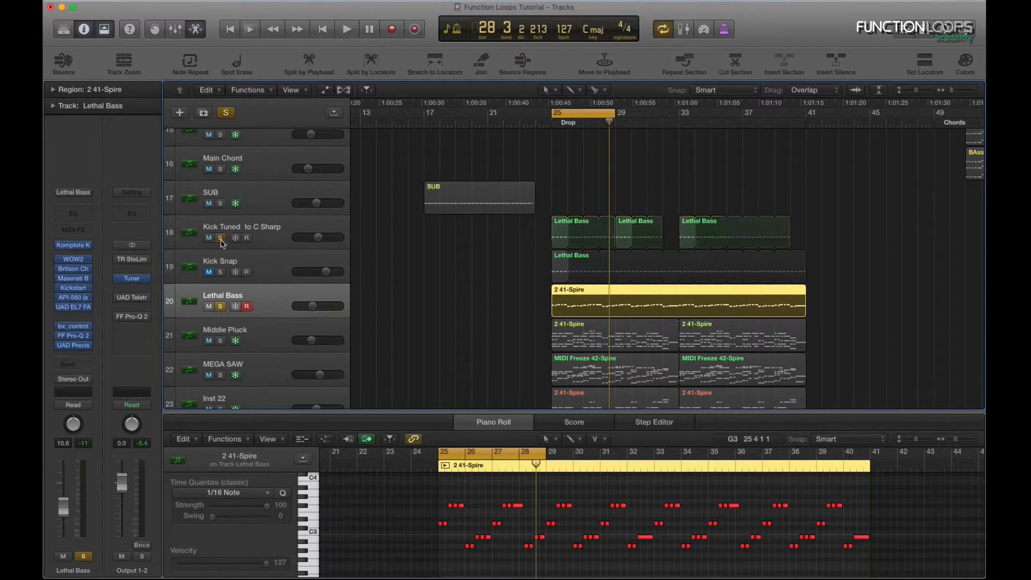
drag(57, 258, 50, 351)
click(59, 345)
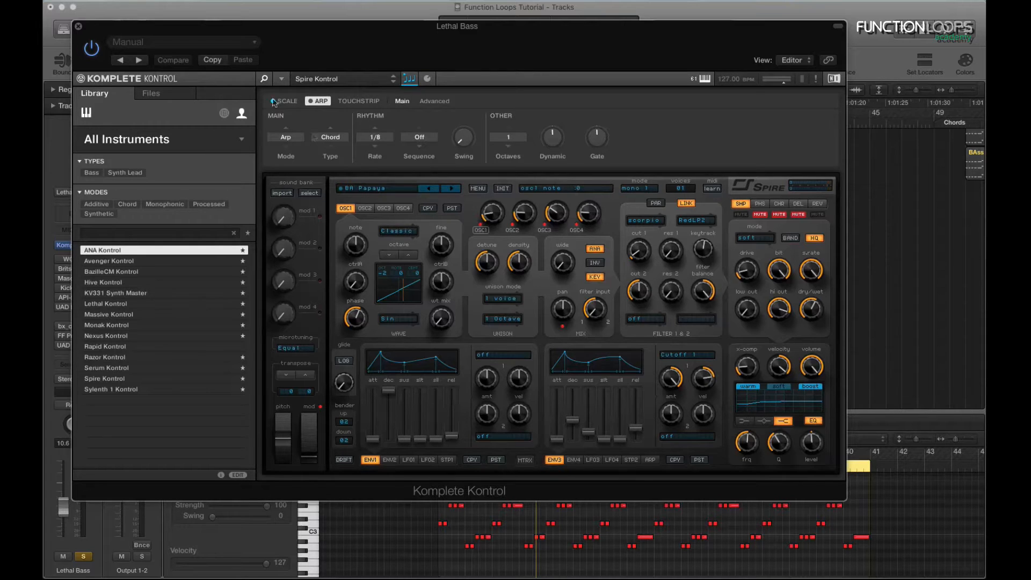
click(78, 26)
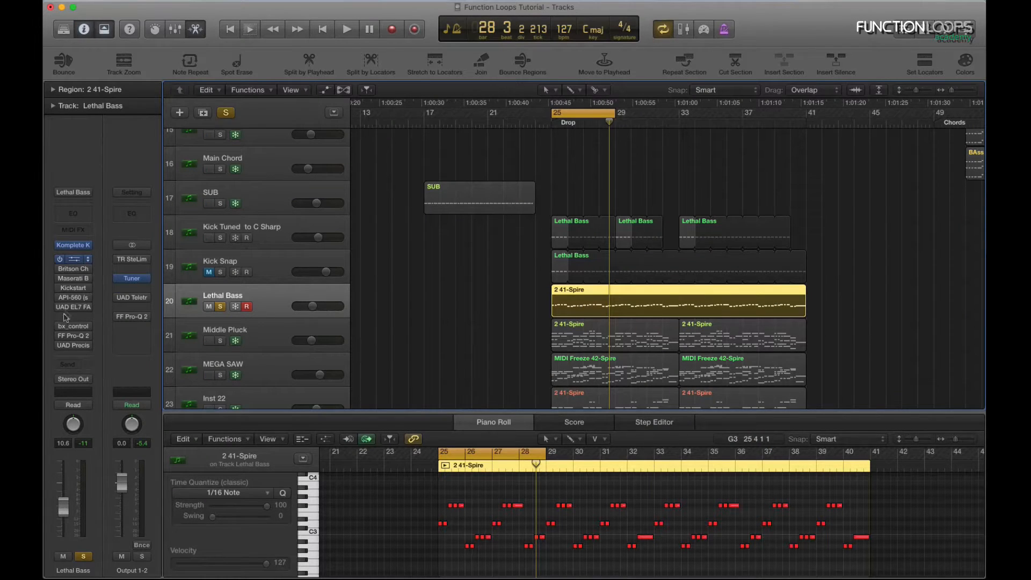
Enable WOW2 with the FUTURE BASS 2 preset on Lethal Bass and play the bass with the effect bypassed and active
click(73, 259)
drag(458, 57, 480, 55)
key(space)
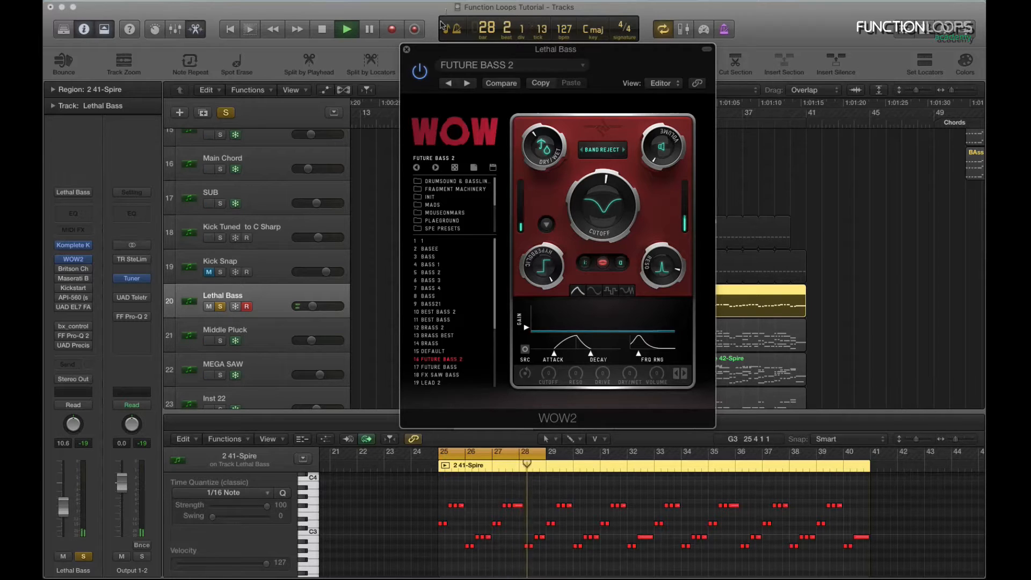
click(419, 73)
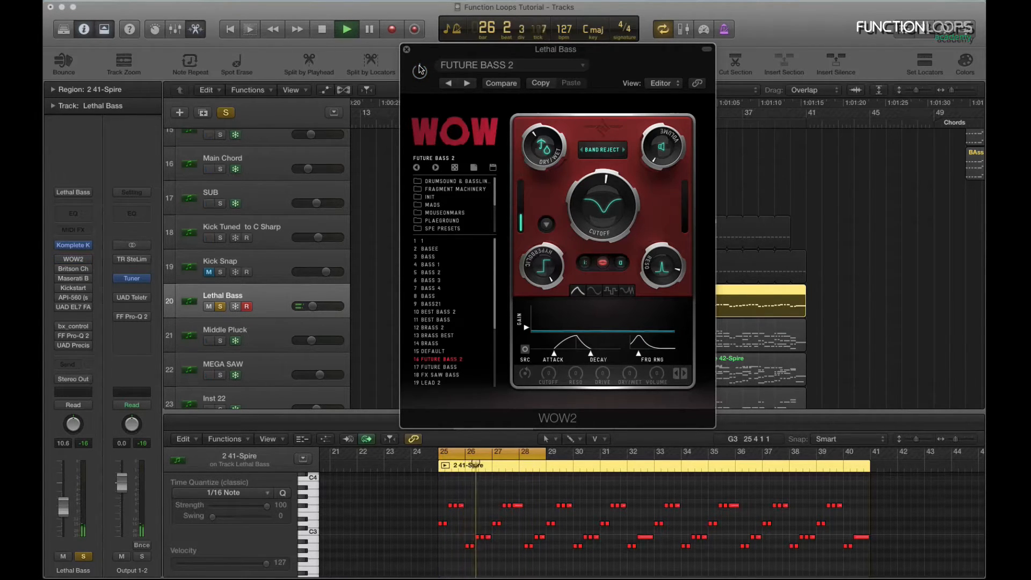
click(419, 70)
key(space)
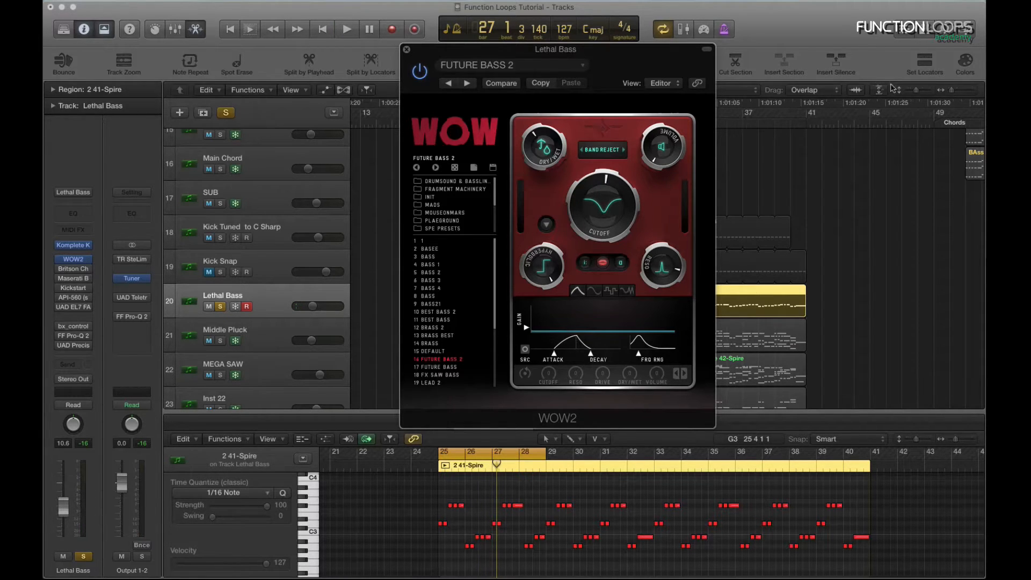
Try a higher dry/wet mix and volume in WOW2 while the bass plays, and revert to the saved setting
drag(528, 157, 538, 57)
key(space)
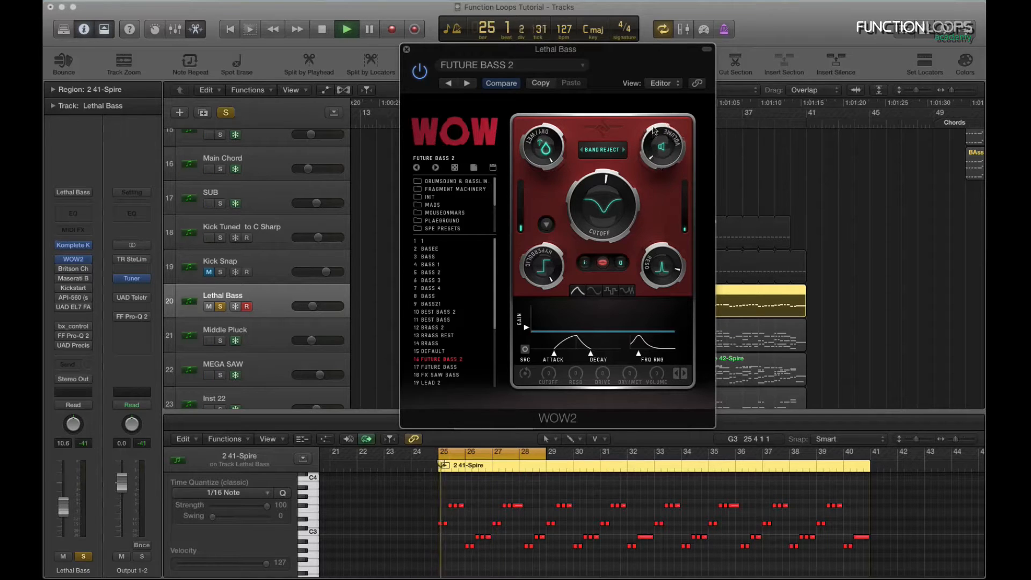
drag(667, 138, 666, 117)
key(space)
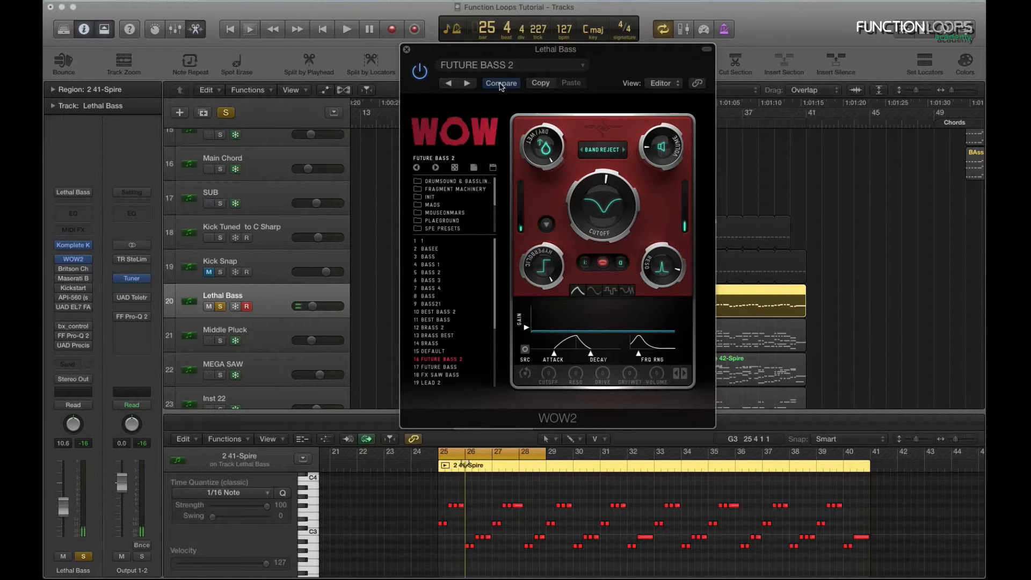
click(502, 83)
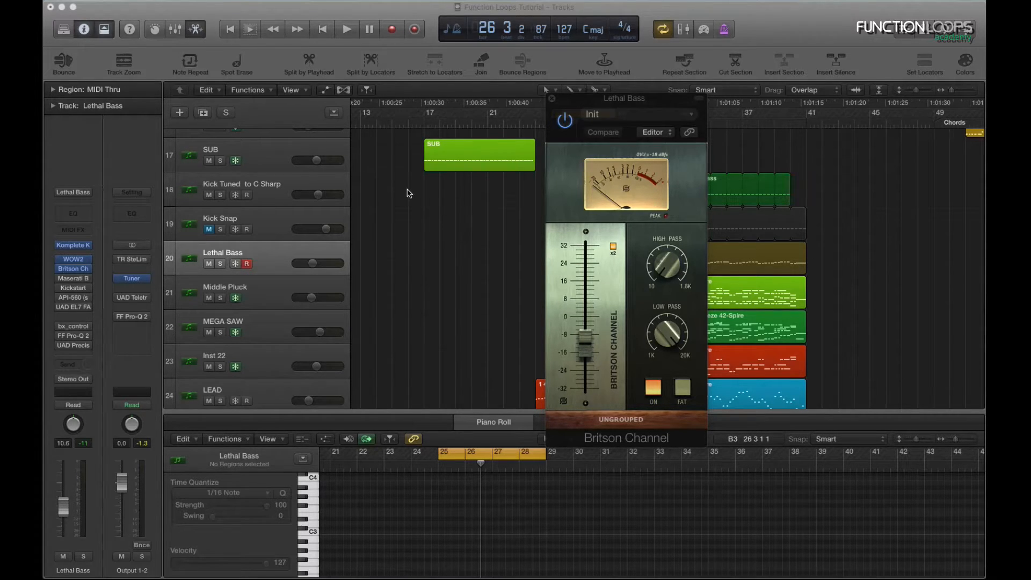
View Maserati B72 on Lethal Bass and UAD Teletronix LA-2A Gray on the output, closing all open plug-ins
click(78, 280)
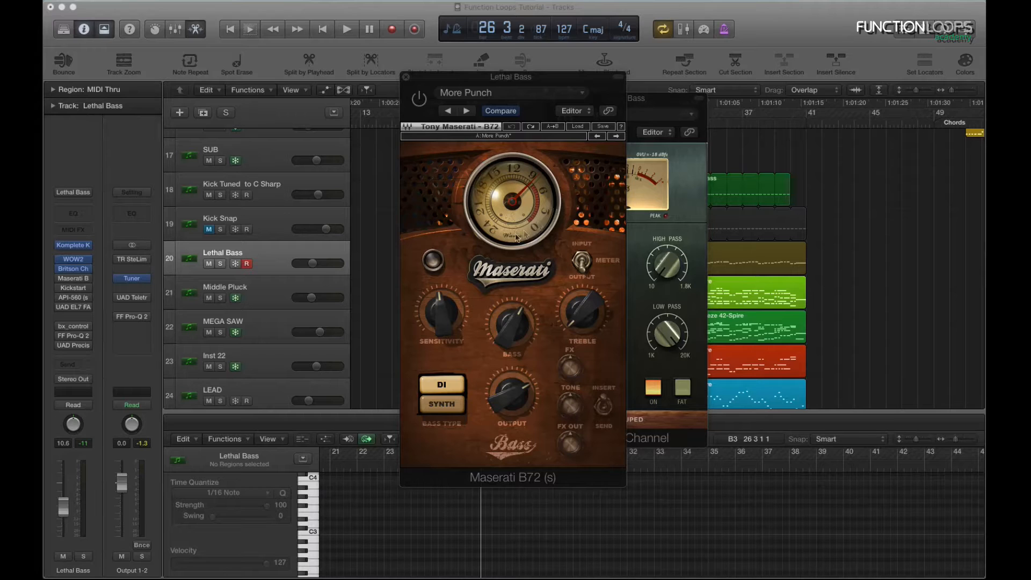
click(406, 78)
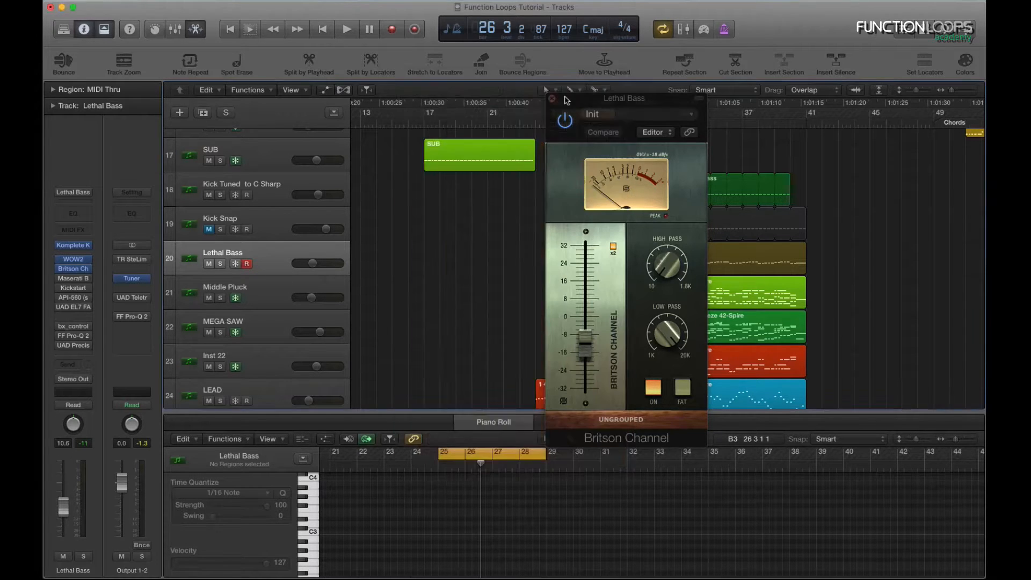
click(552, 98)
click(131, 298)
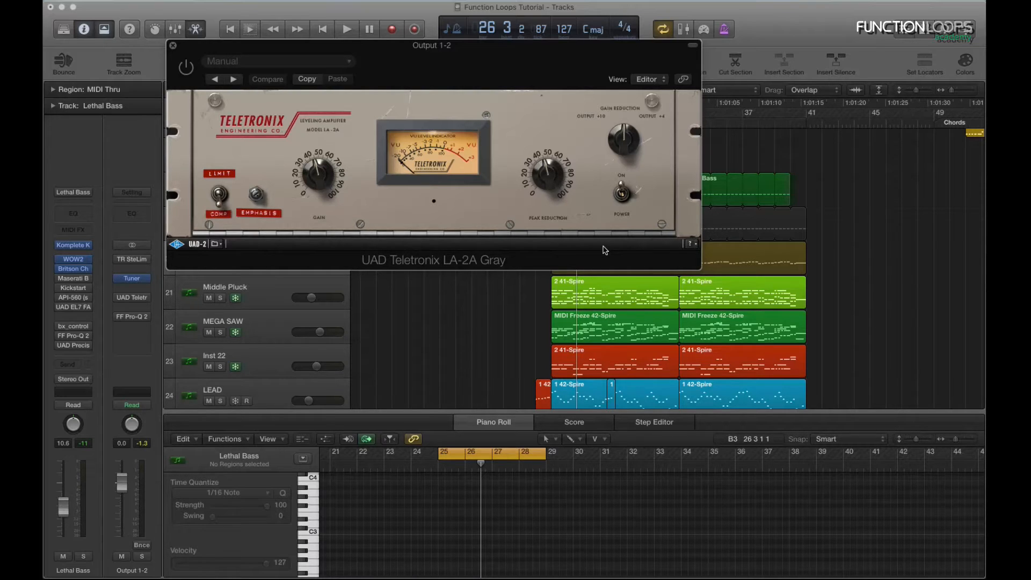
key(super+w)
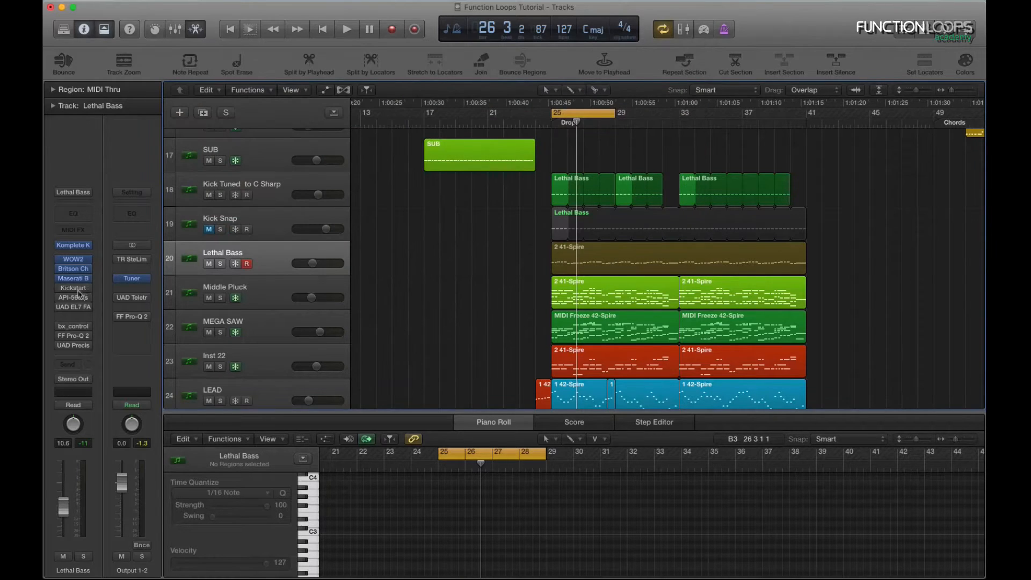
Play the soloed bass through Maserati B72 with the More Punch preset, point out its treble control, and close both open plug-ins
click(75, 278)
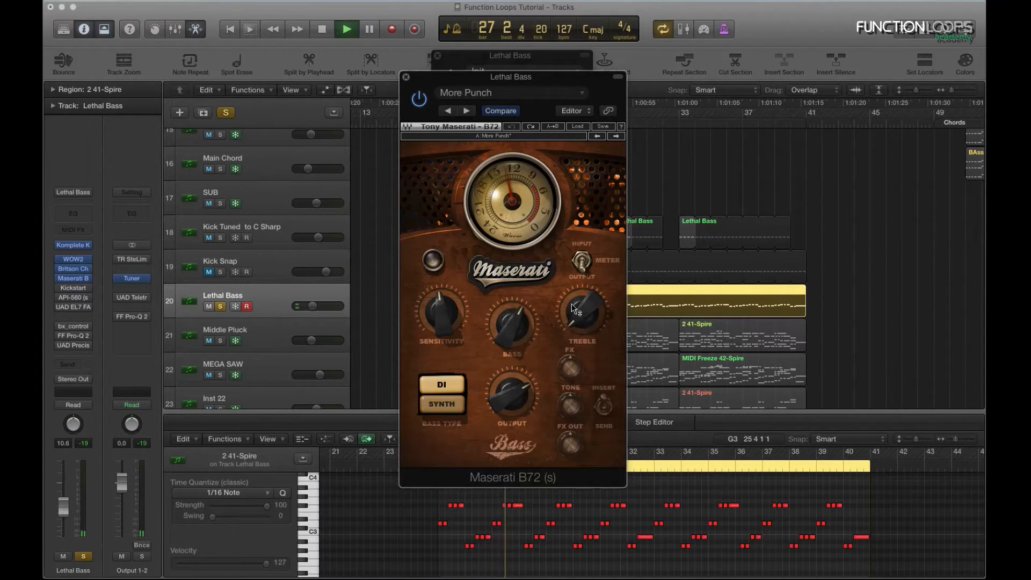
mouse_move(582, 312)
mouse_down()
mouse_move(583, 301)
mouse_move(582, 325)
mouse_up()
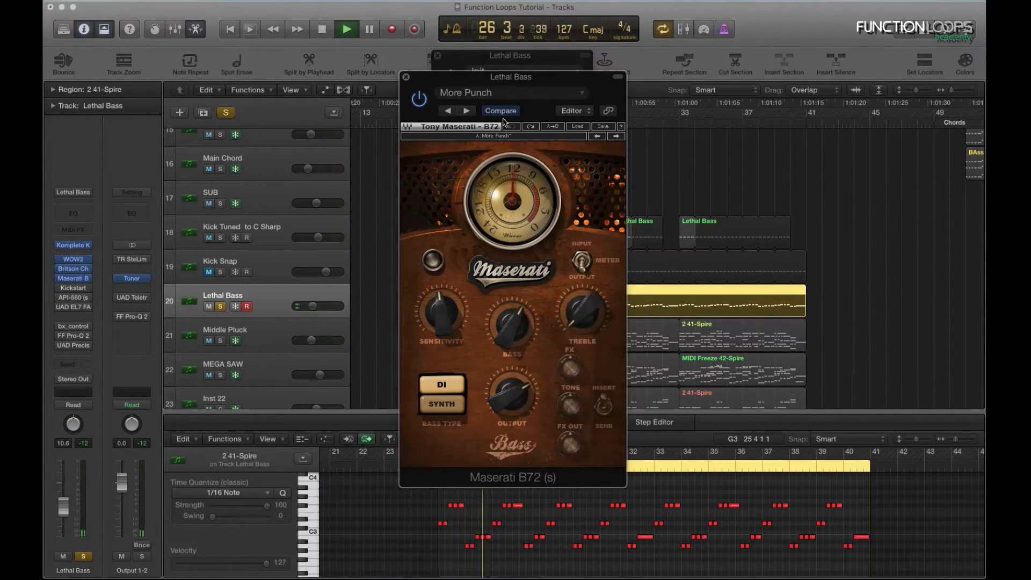
key(space)
click(406, 76)
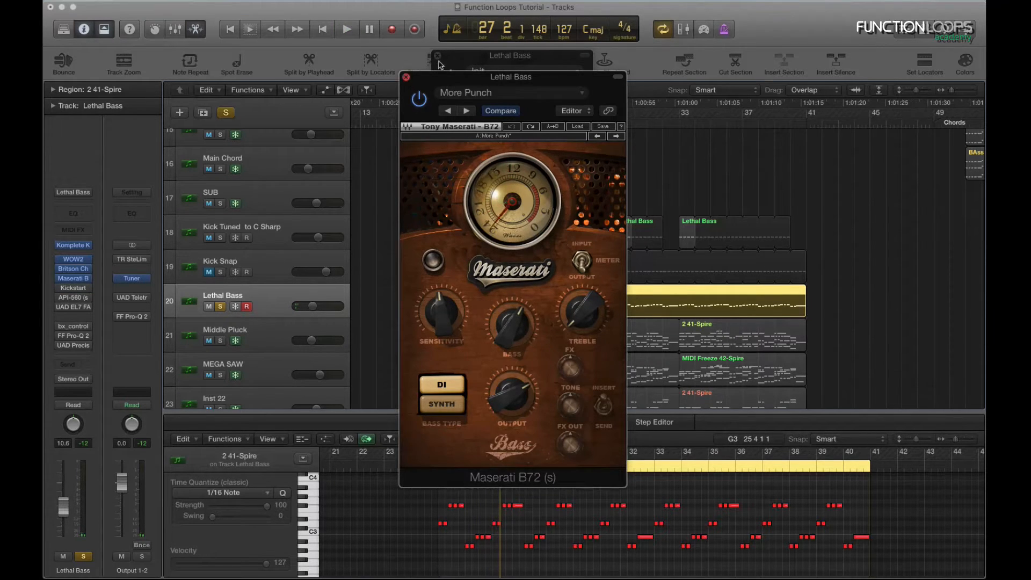
click(438, 56)
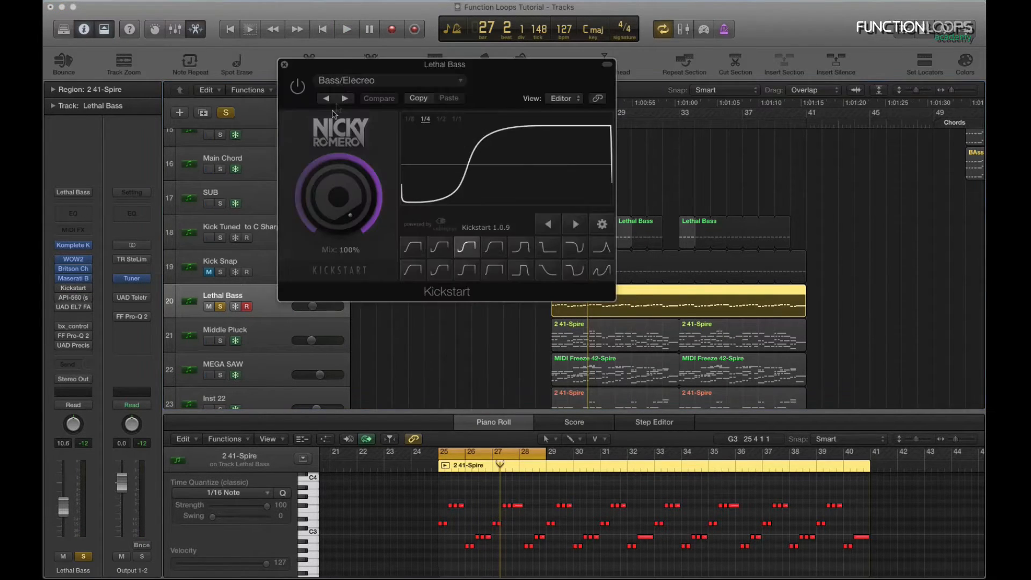
Enable Kickstart with the Bass/Elecreo preset on Lethal Bass and play the soloed bass through its ducking curve
click(297, 90)
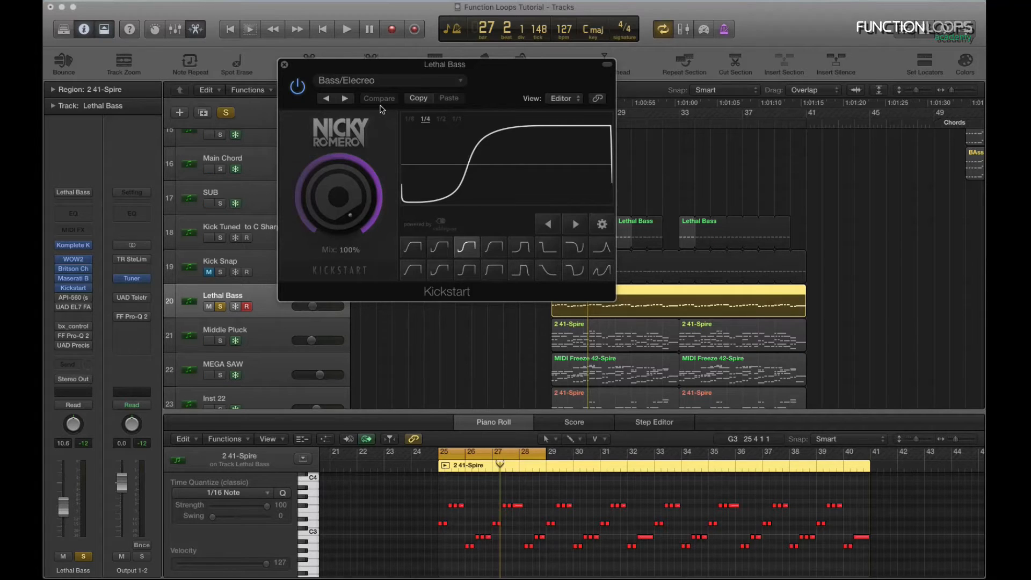
key(space)
drag(461, 67, 535, 133)
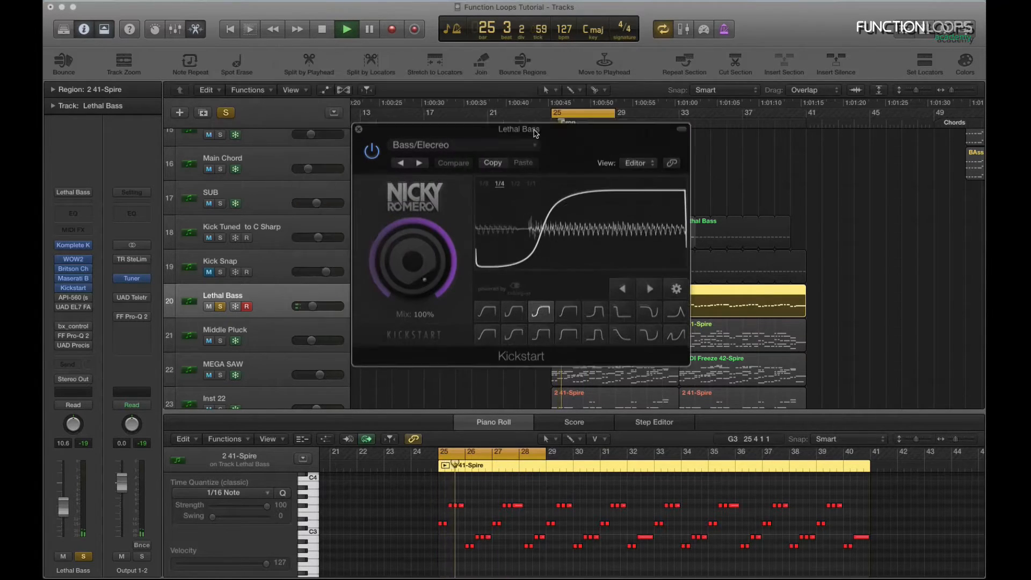
key(space)
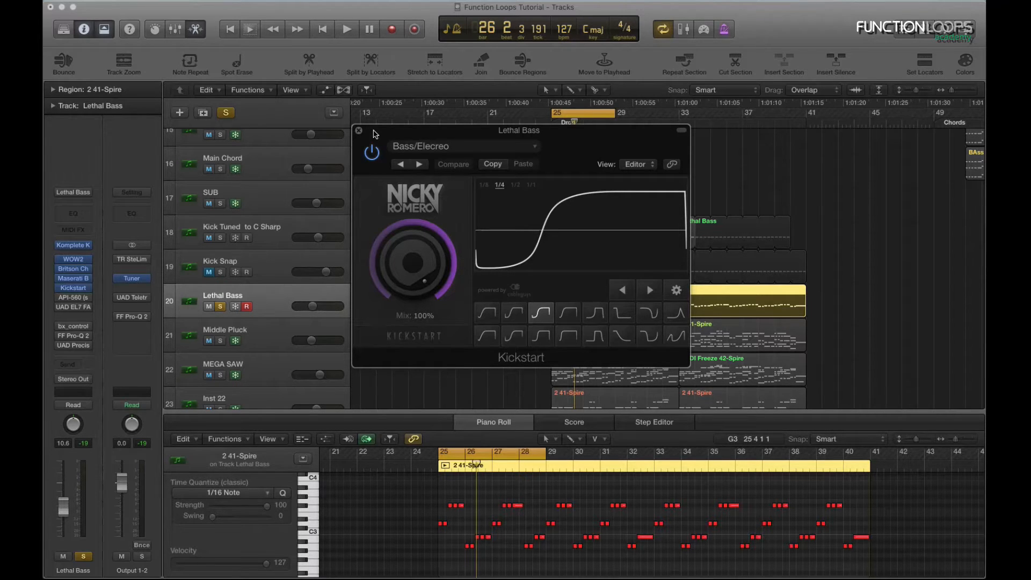
Bypass Kickstart, solo Kick Tuned to C Sharp, and play it with the bass, enabling Kickstart again during playback
drag(429, 134, 649, 182)
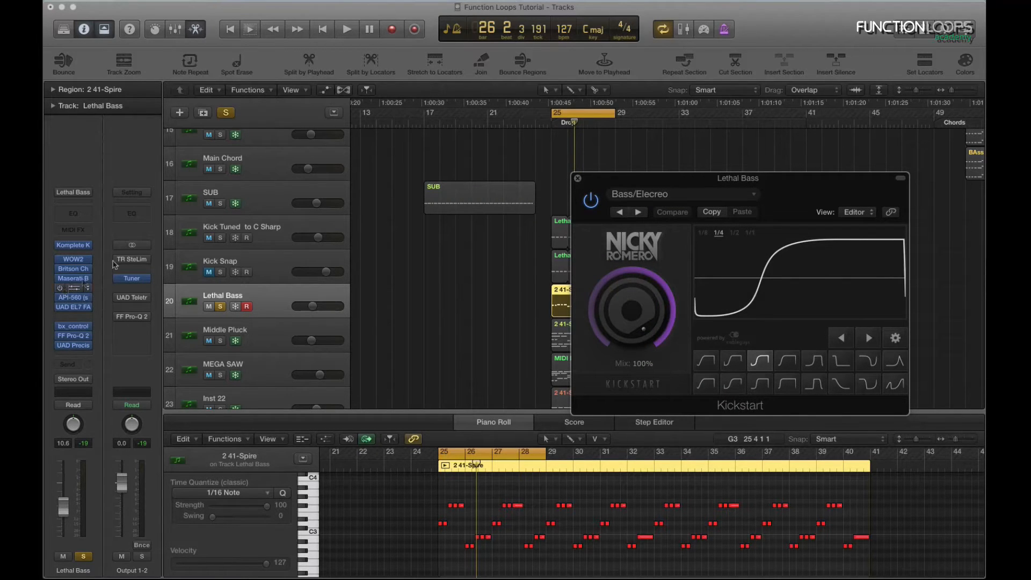
click(60, 288)
click(220, 237)
click(452, 287)
key(space)
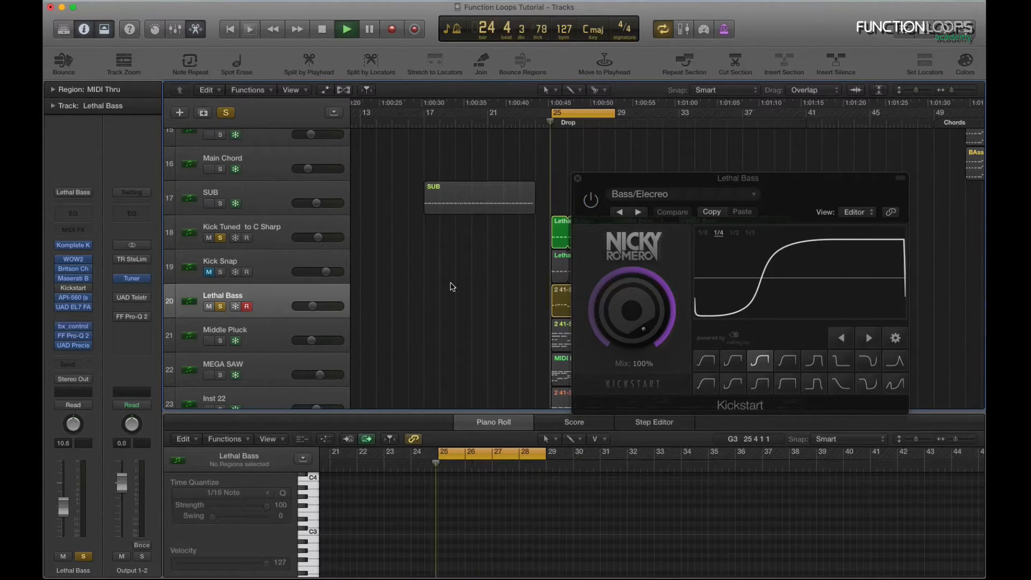
click(591, 201)
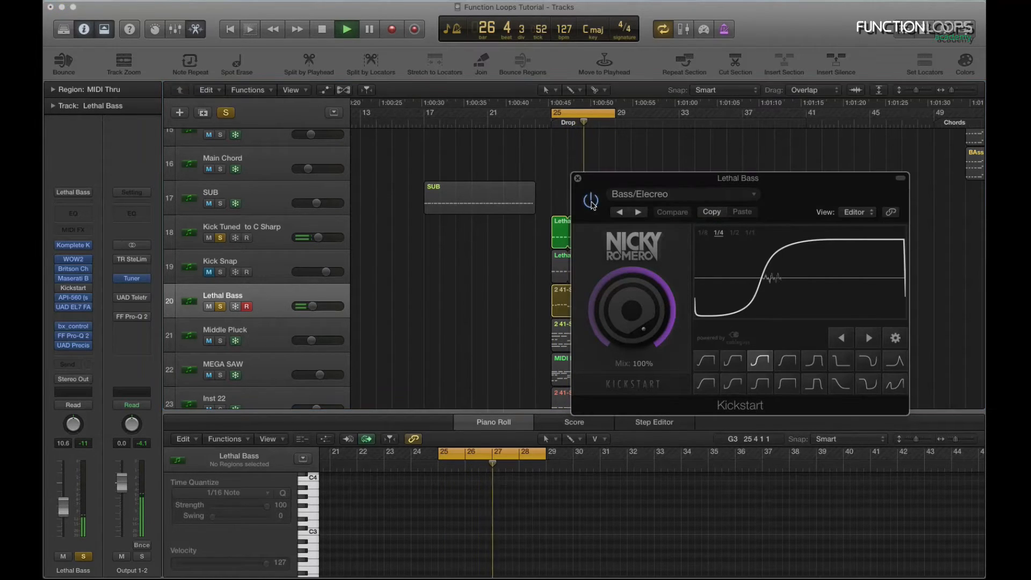
key(space)
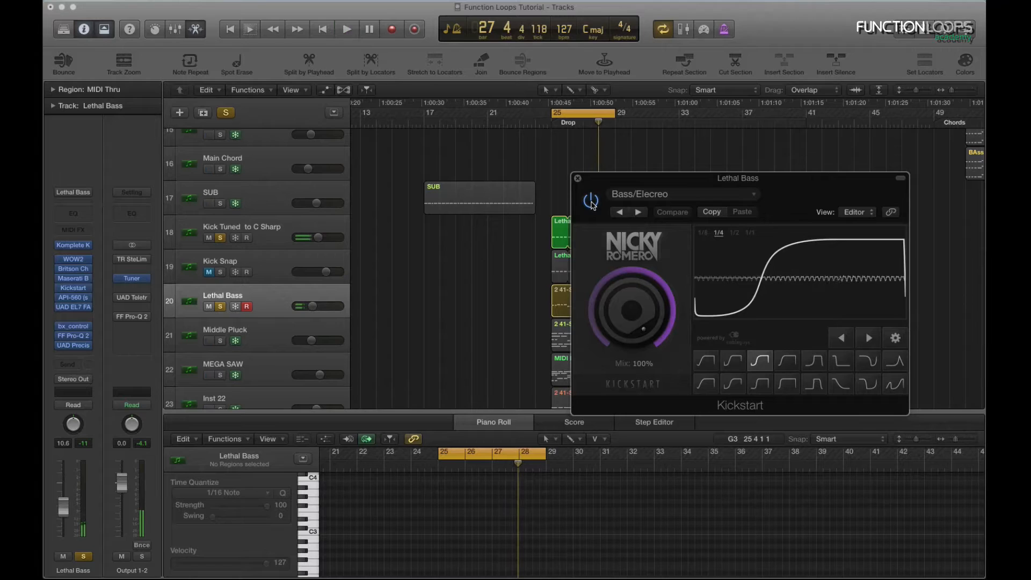
Bypass all Lethal Bass inserts after Kickstart, play the kick and bass with Kickstart active, and close the plug-in
click(579, 178)
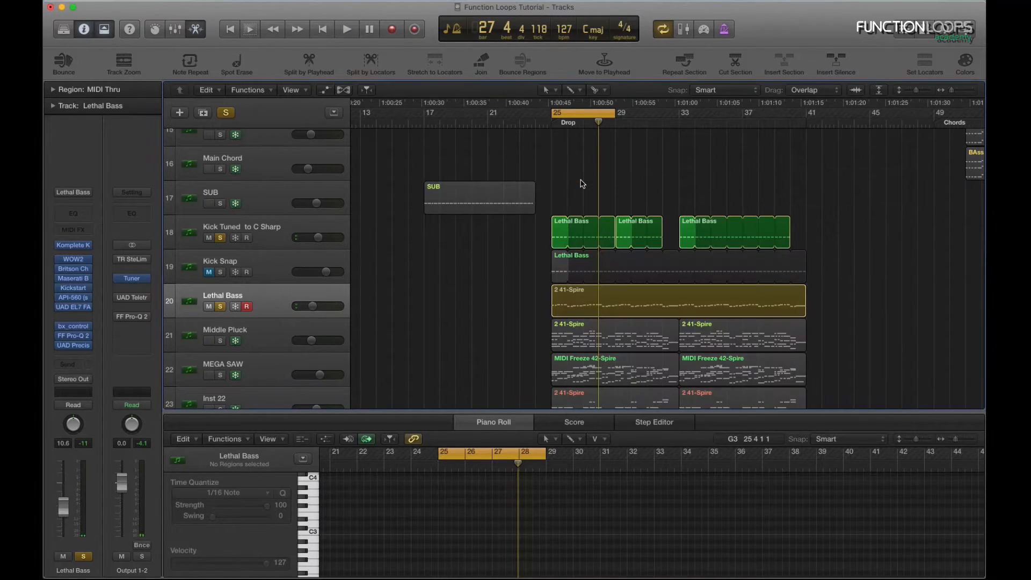
mouse_move(63, 310)
drag(59, 301, 62, 348)
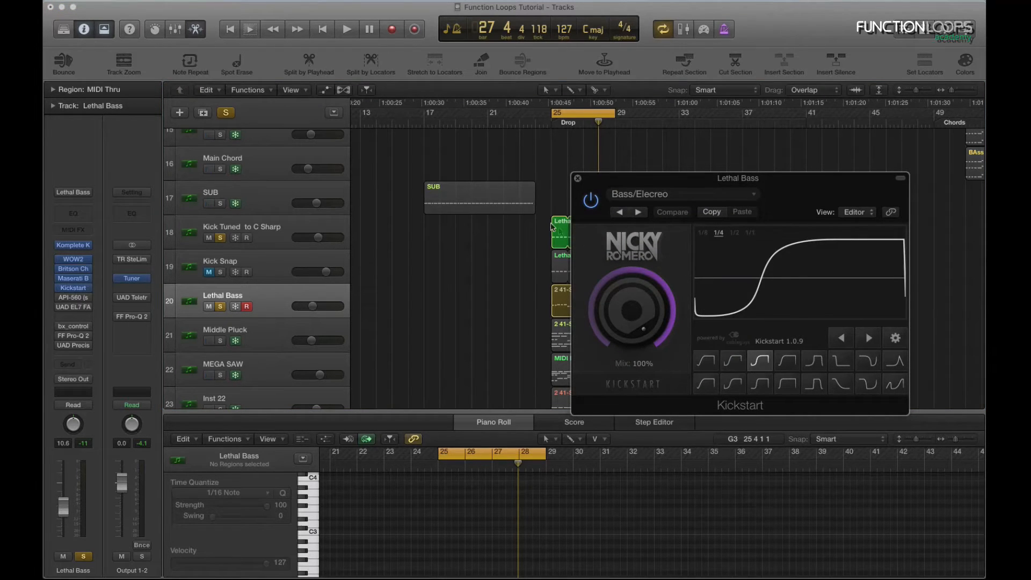
key(space)
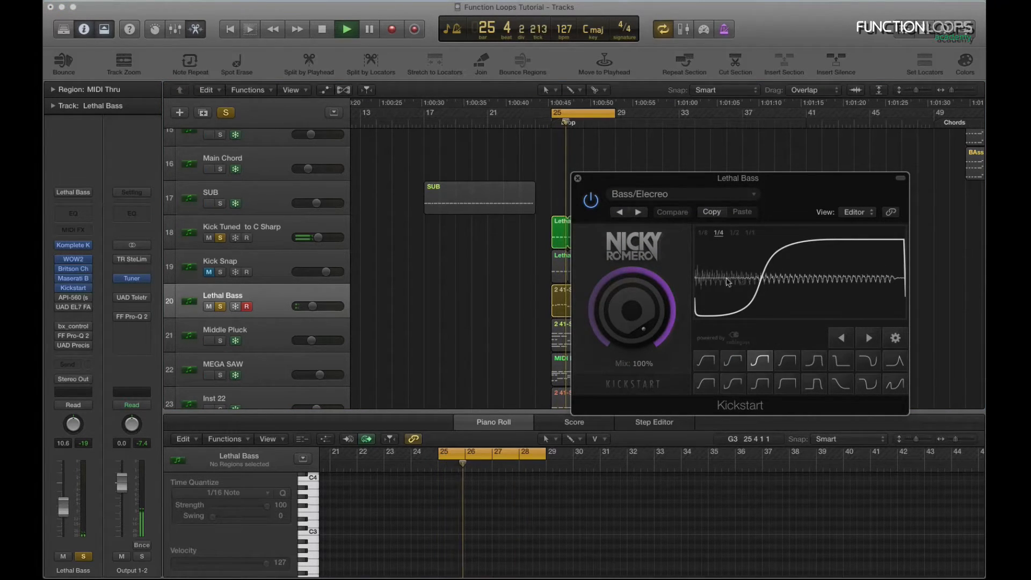
key(space)
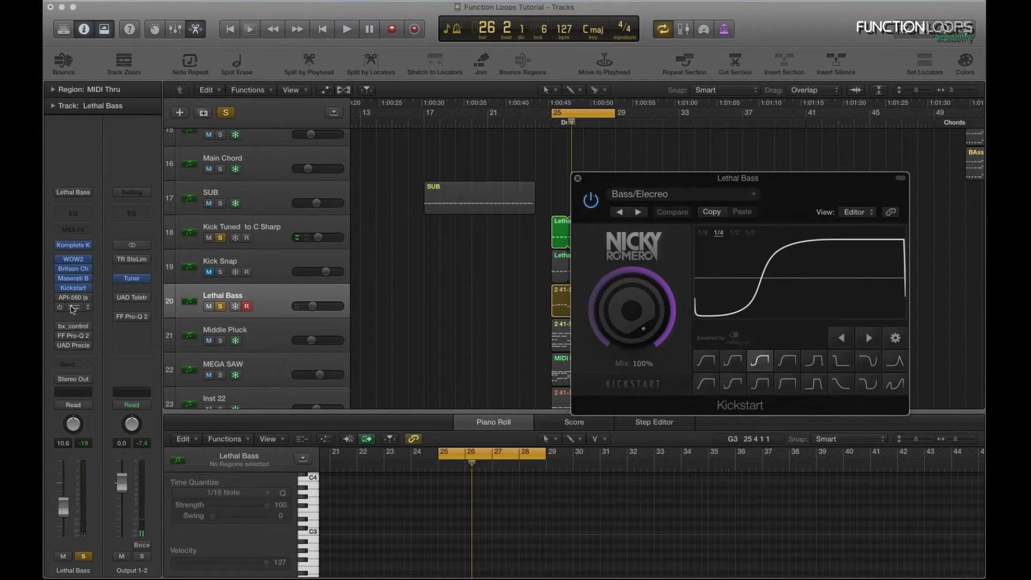
click(578, 178)
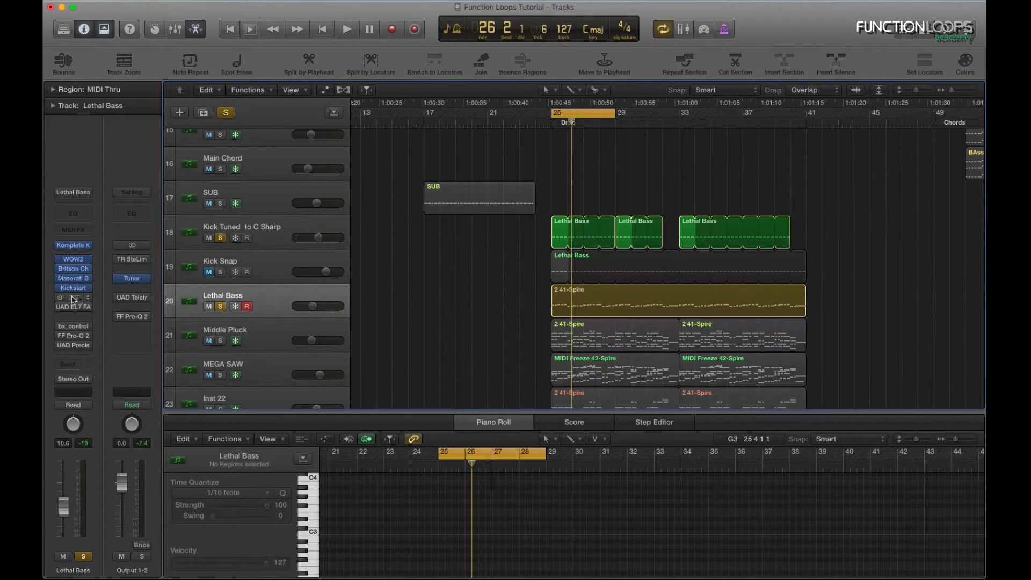
Enable API-560 with the Bass 3 preset on Lethal Bass, take the kick out of solo, and switch the EQ out during playback
click(72, 298)
click(467, 74)
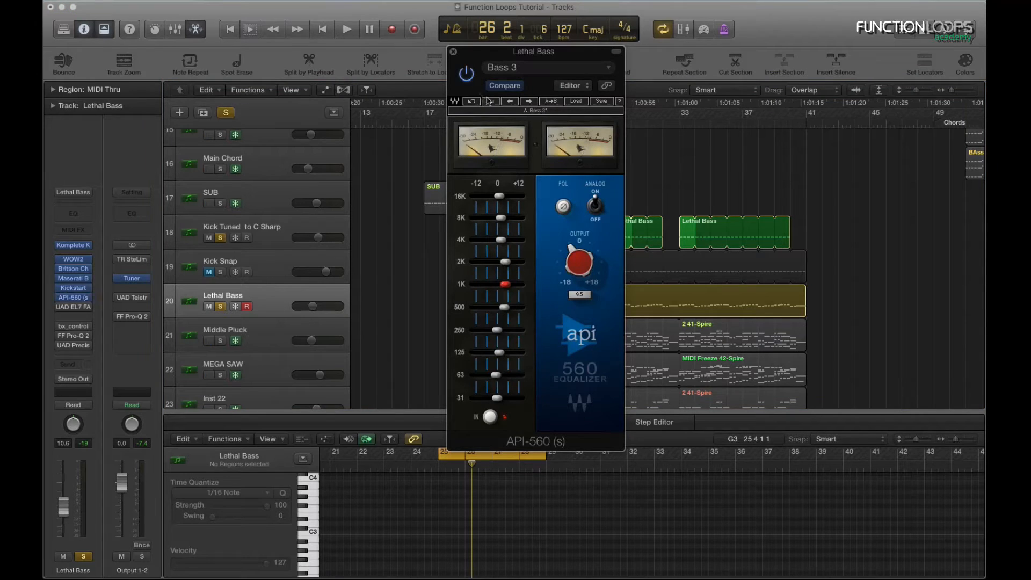
key(space)
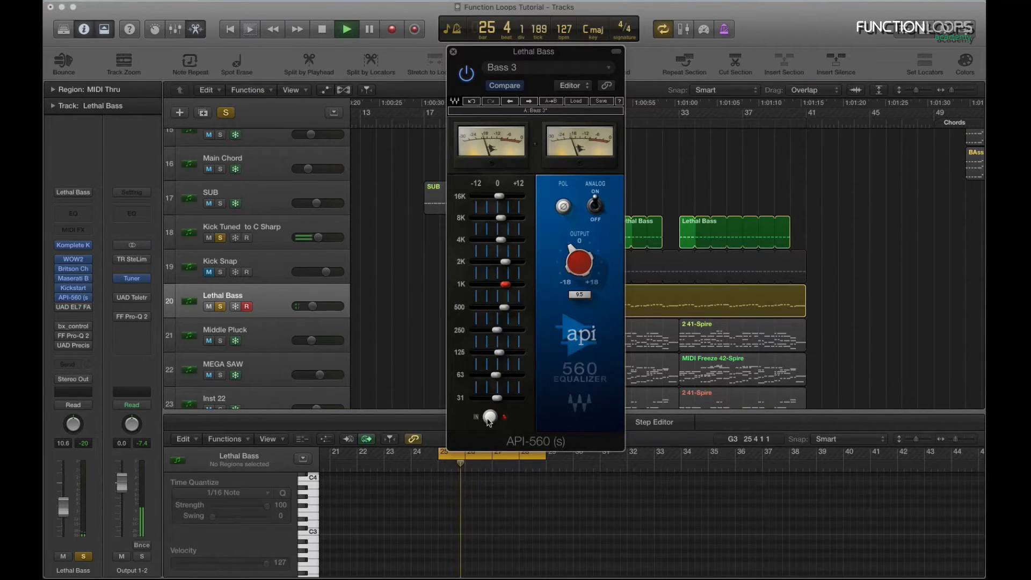
click(360, 307)
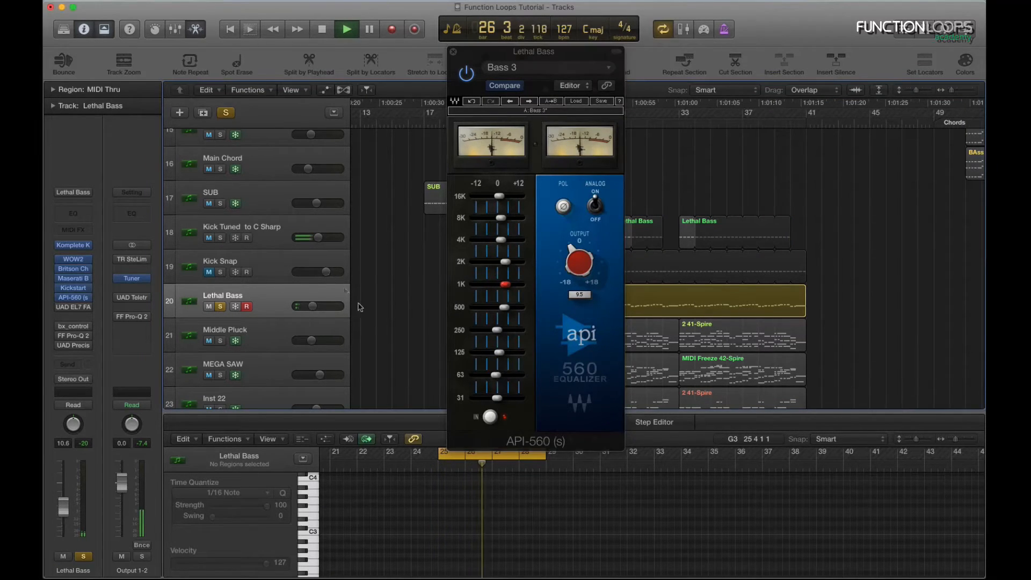
click(490, 418)
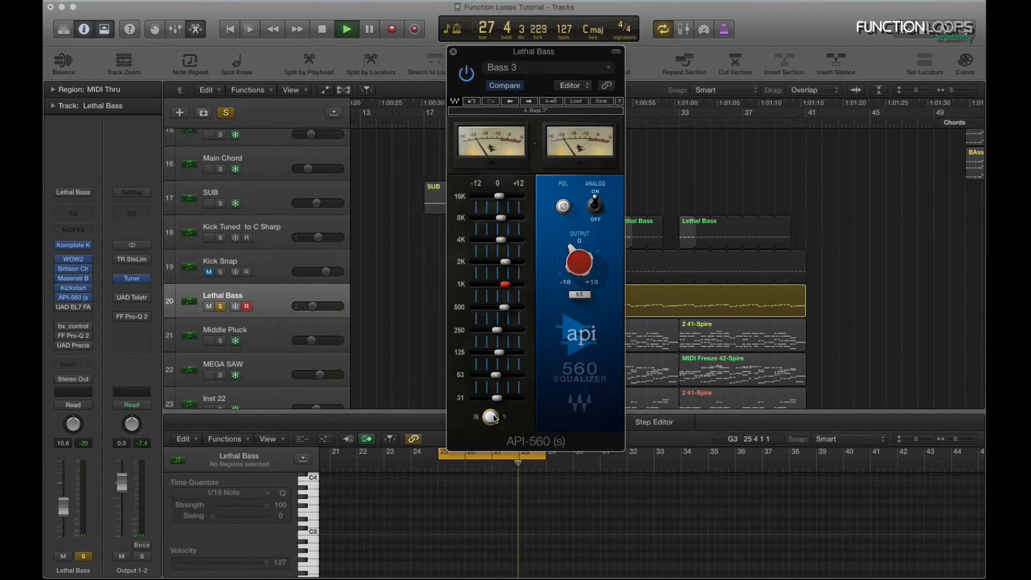
key(space)
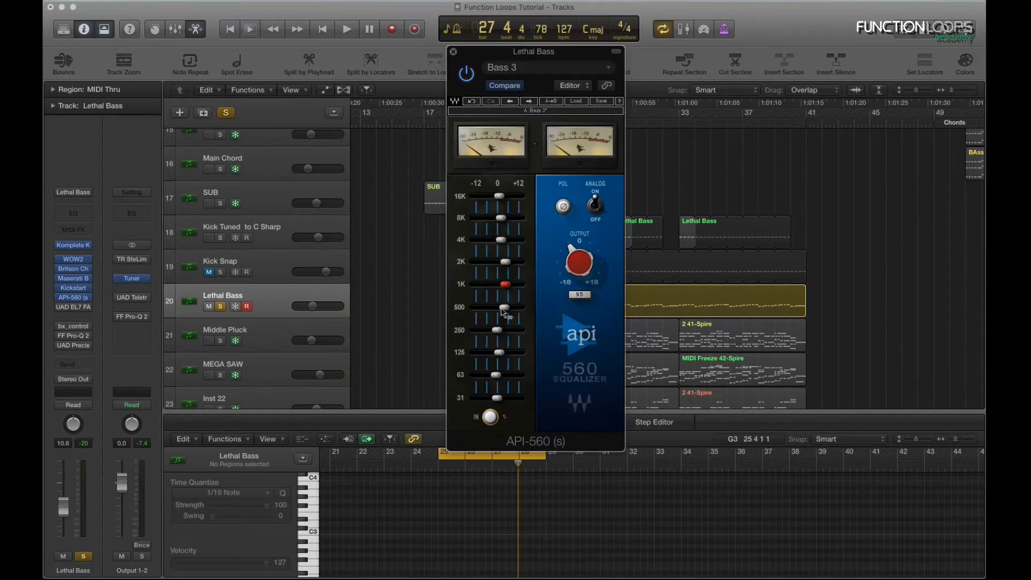
Close API-560, enable UAD EL7 FATSO Jr with the Thicker Bass preset on Lethal Bass, play the soloed bass through it, and close it
click(453, 51)
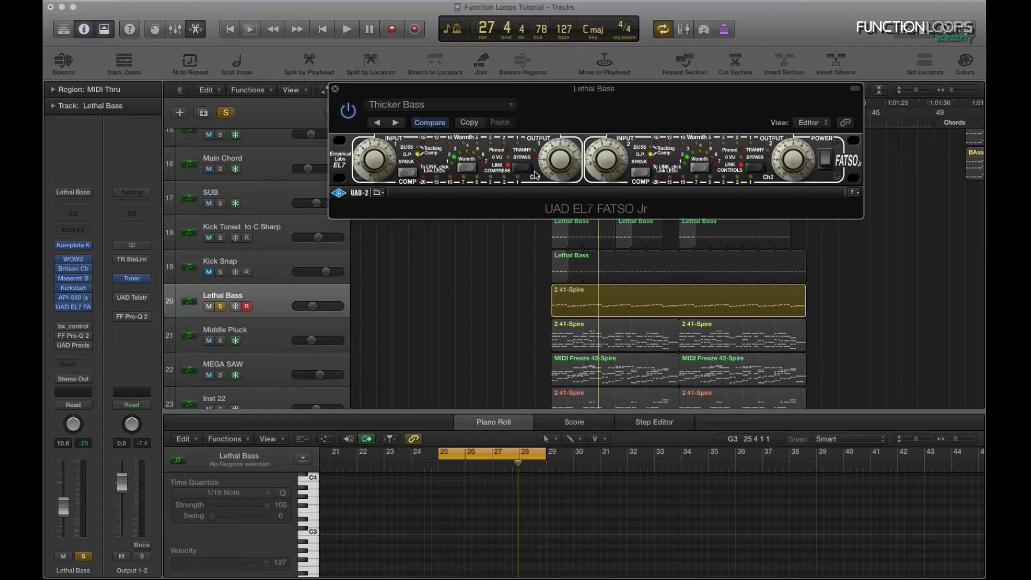
key(space)
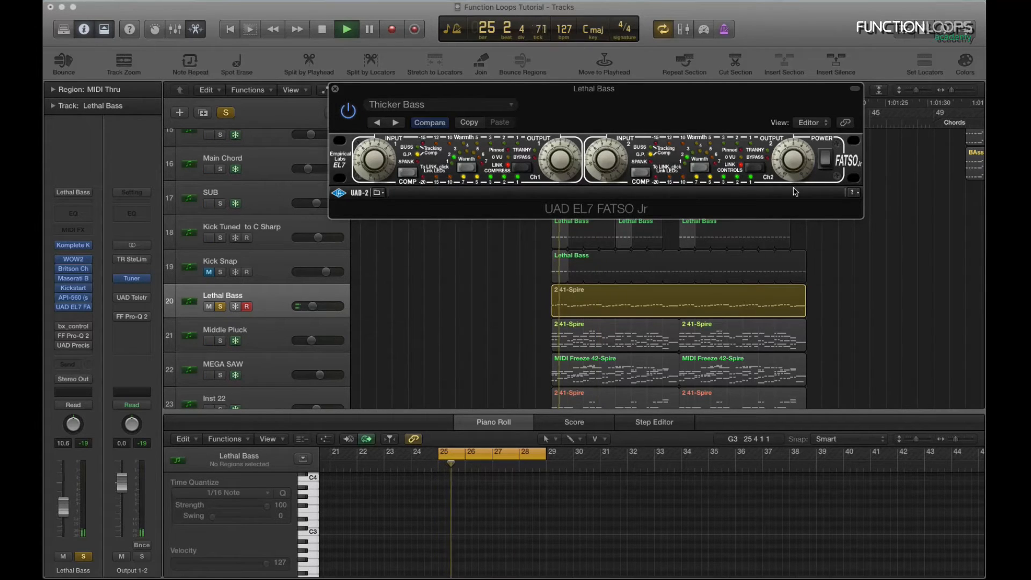
key(space)
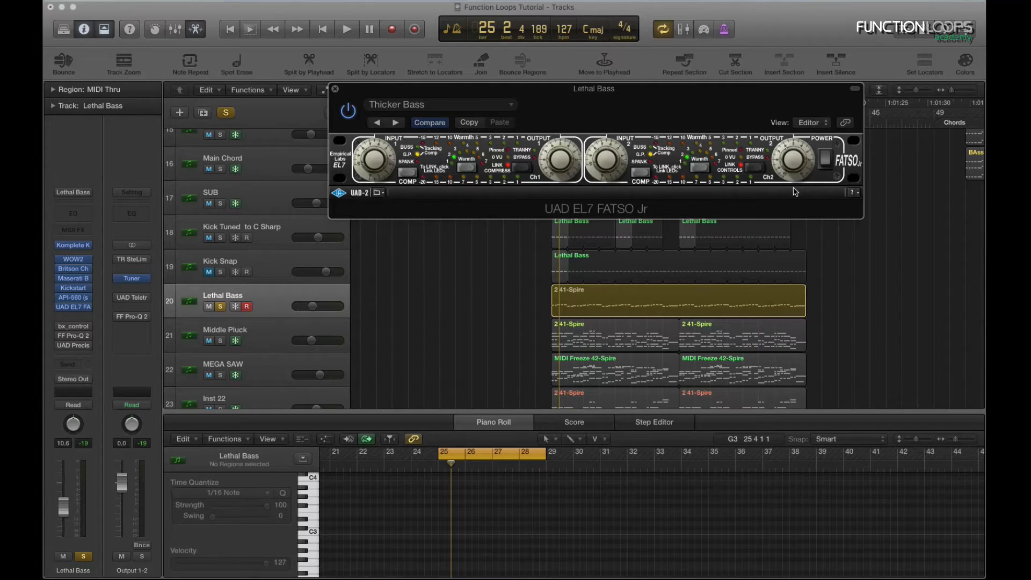
drag(567, 91, 536, 97)
key(space)
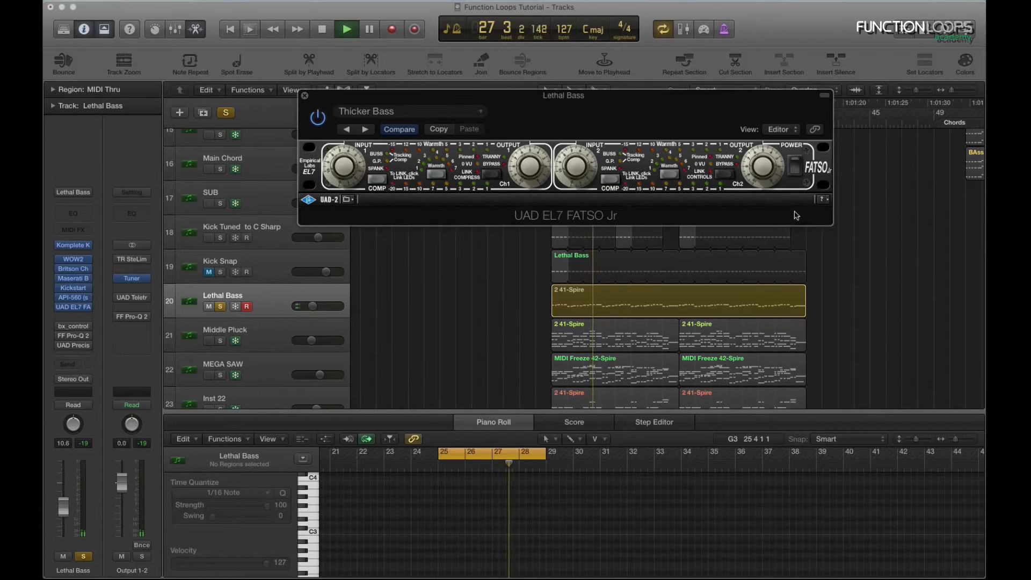
click(322, 31)
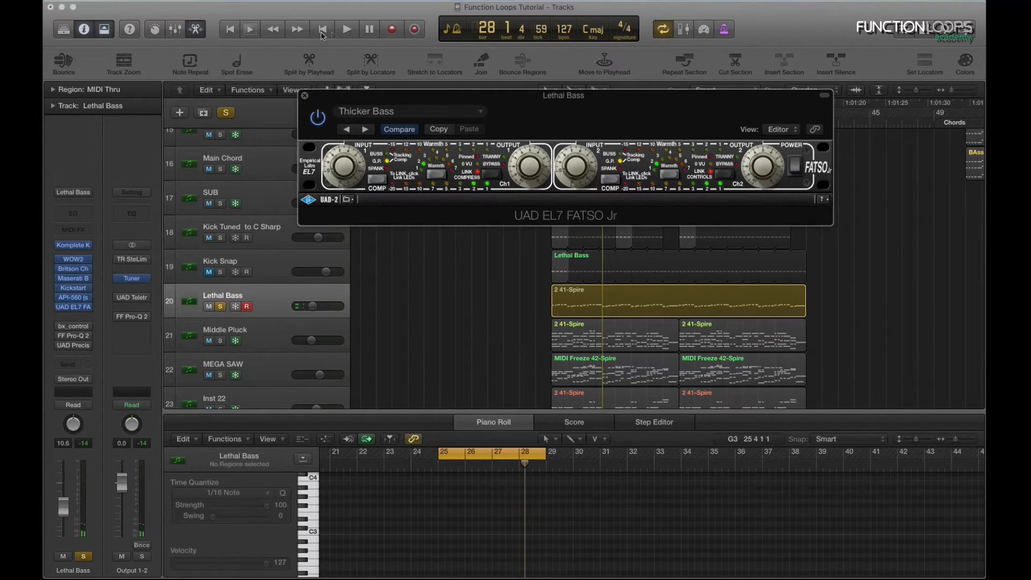
click(303, 95)
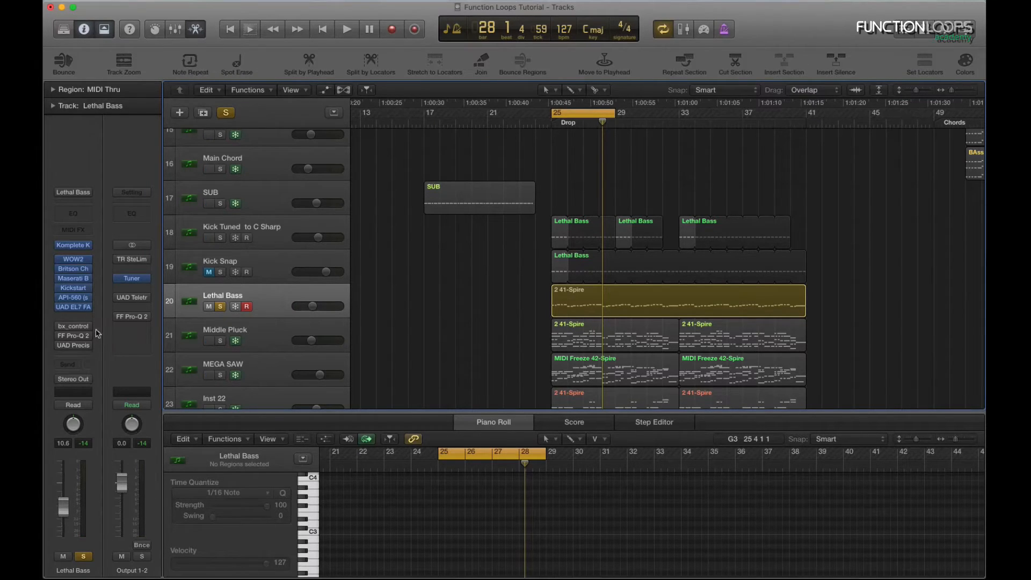
Enable bx_control V2 on Lethal Bass, show its Mono-Maker setting, and close the plug-in
click(75, 332)
drag(322, 31, 597, 67)
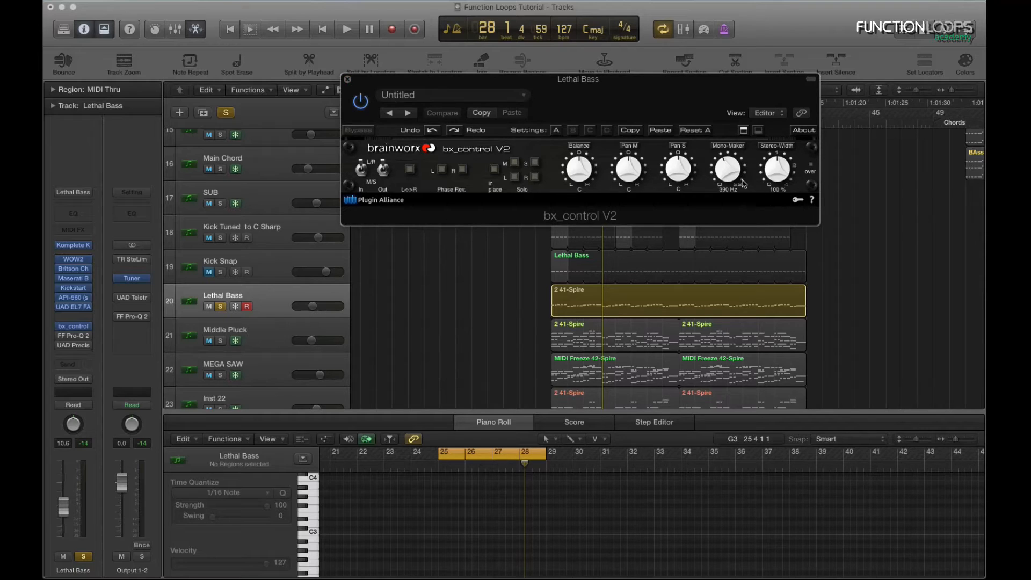
click(348, 81)
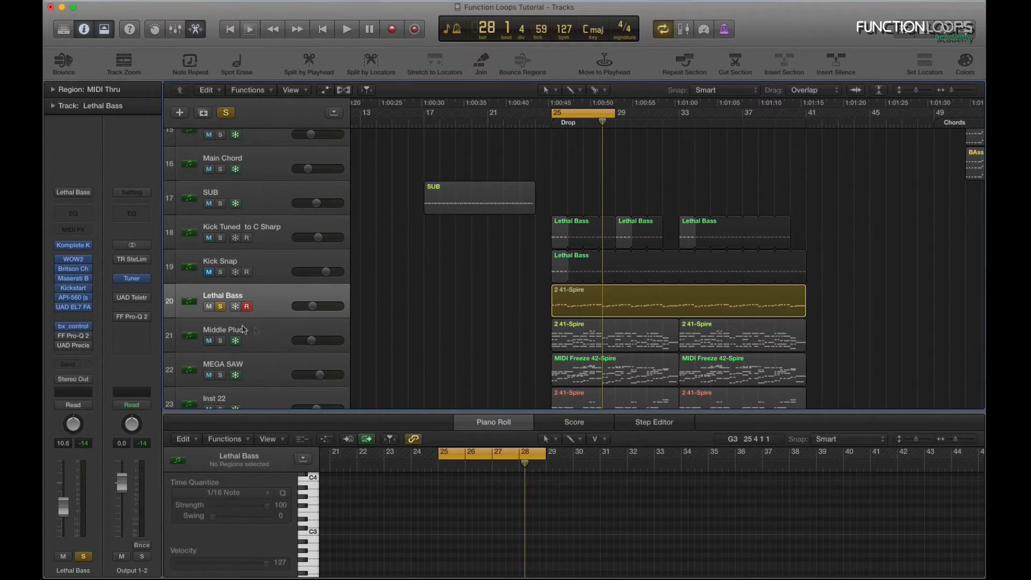
Enable FF Pro-Q 2 on Lethal Bass, play the bass through it, and audition the narrow cut near 214 Hz on its own
click(78, 336)
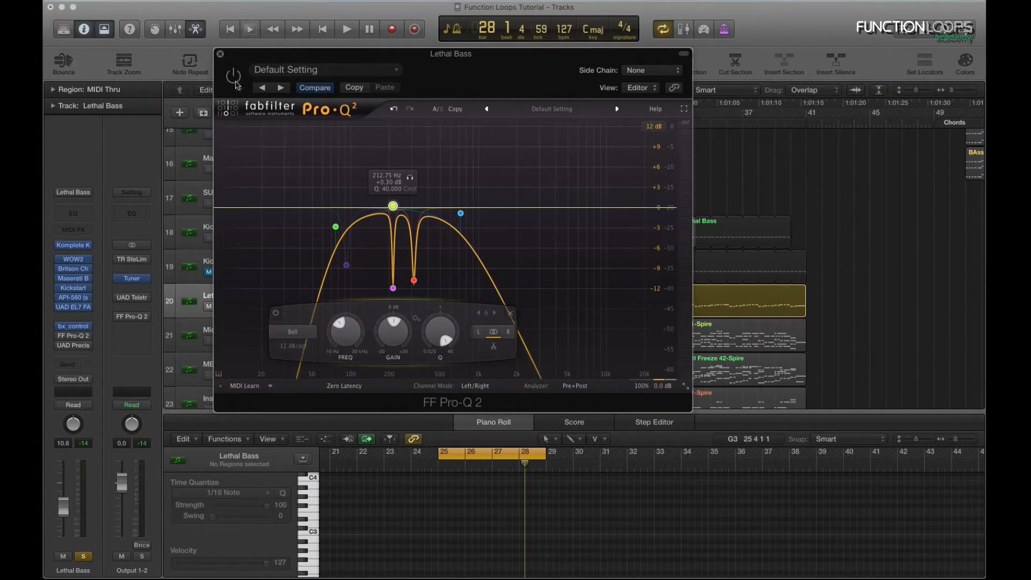
key(space)
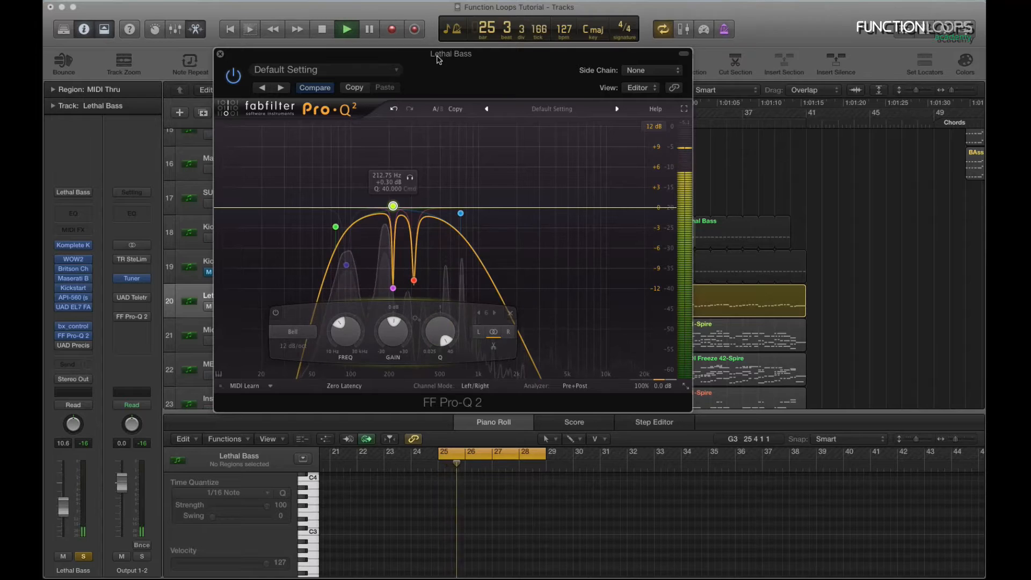
drag(439, 59, 503, 70)
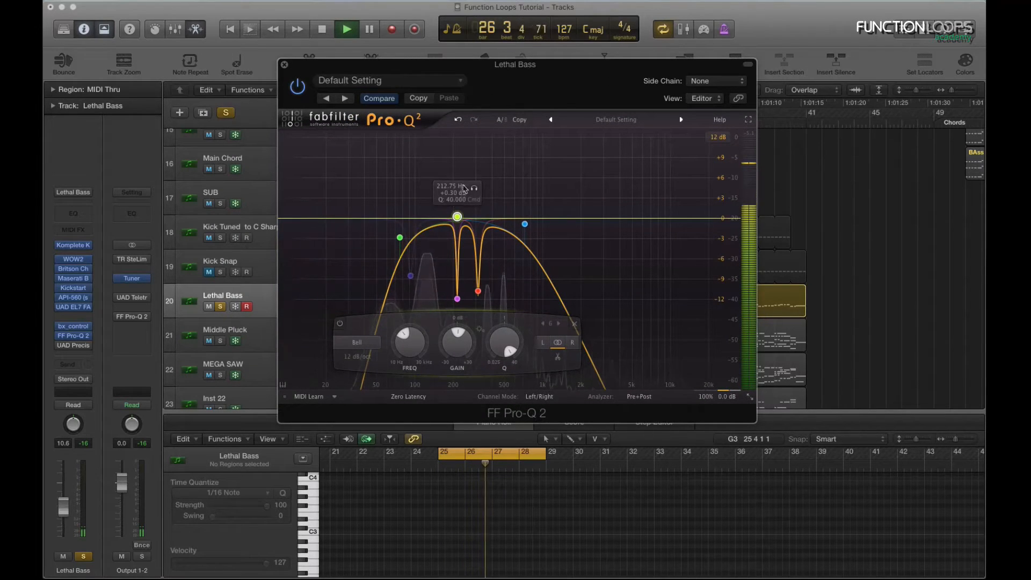
key(space)
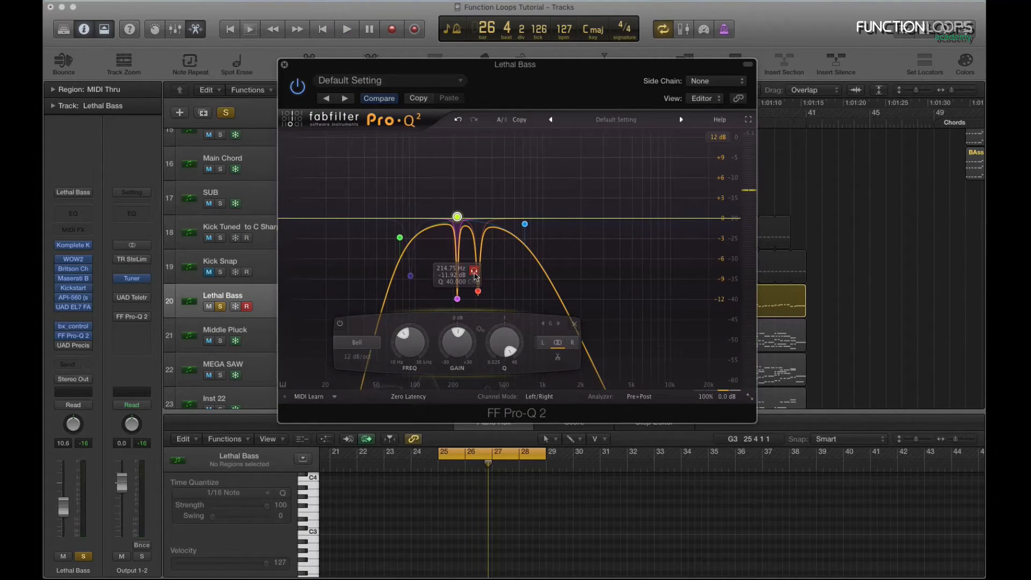
click(474, 276)
key(space)
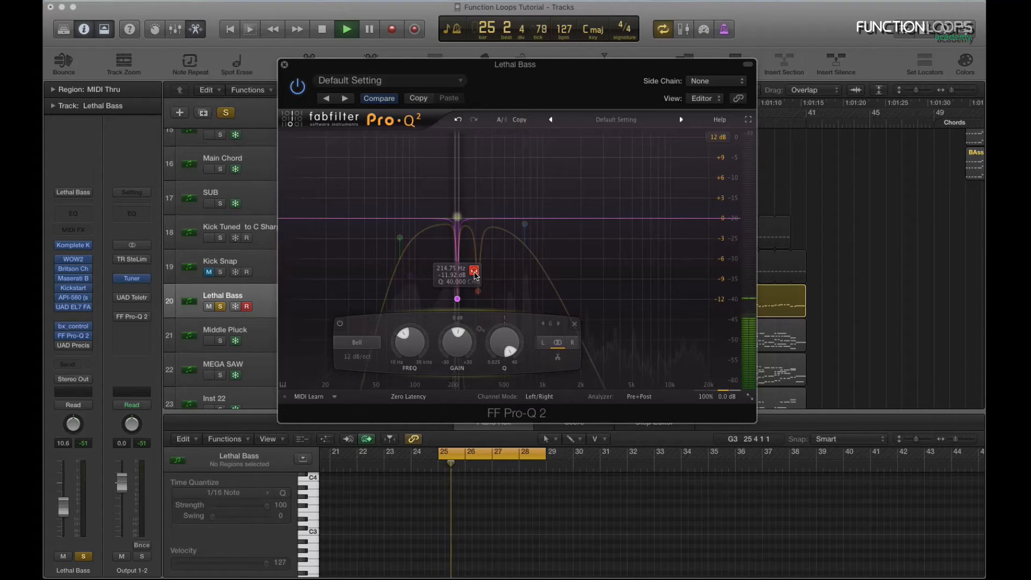
key(space)
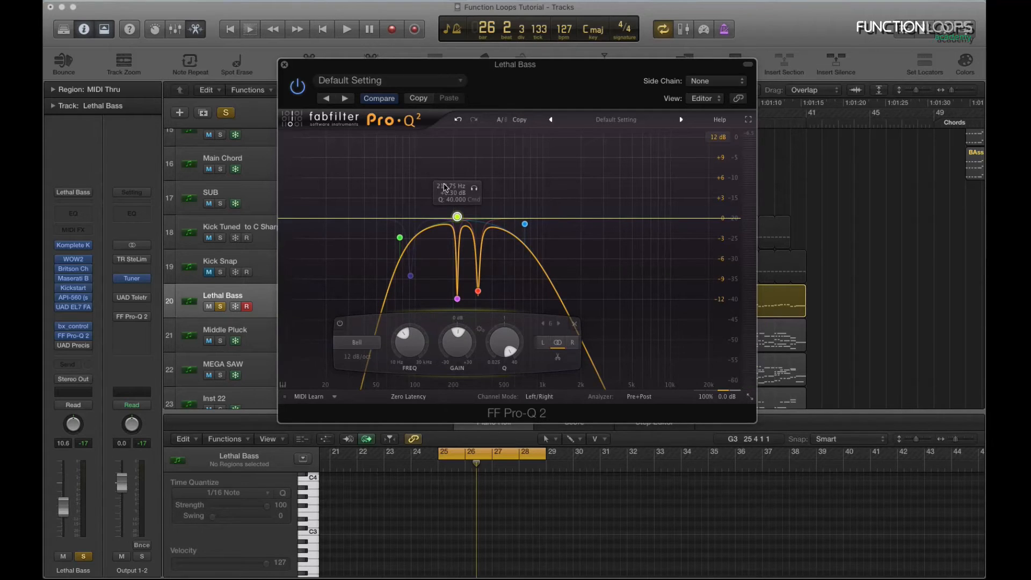
Add a bell band below the two notches in Lethal Bass's Pro-Q 2, with a very narrow Q and +30 dB gain
drag(432, 218, 431, 227)
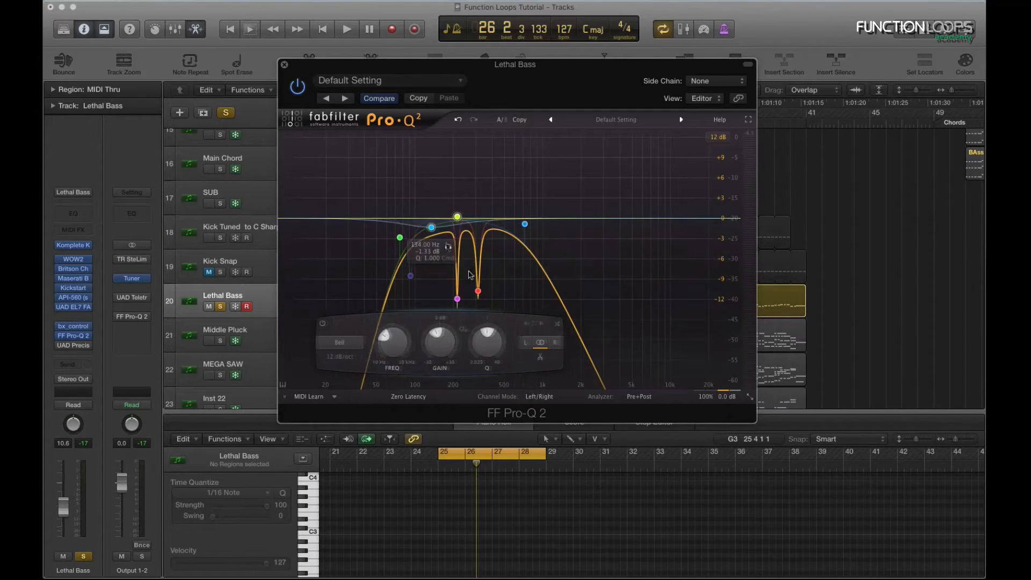
drag(476, 352, 506, 200)
drag(431, 348, 417, 269)
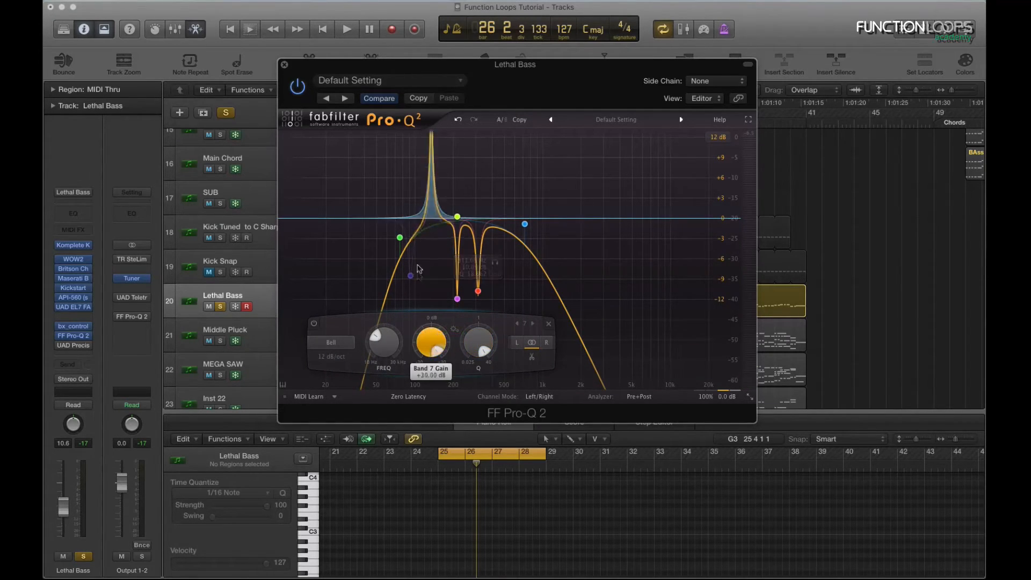
Sweep the boosted band up to the lower notch during playback, reset its gain to 0 dB, and close the EQ
key(space)
drag(382, 343, 397, 326)
double_click(421, 334)
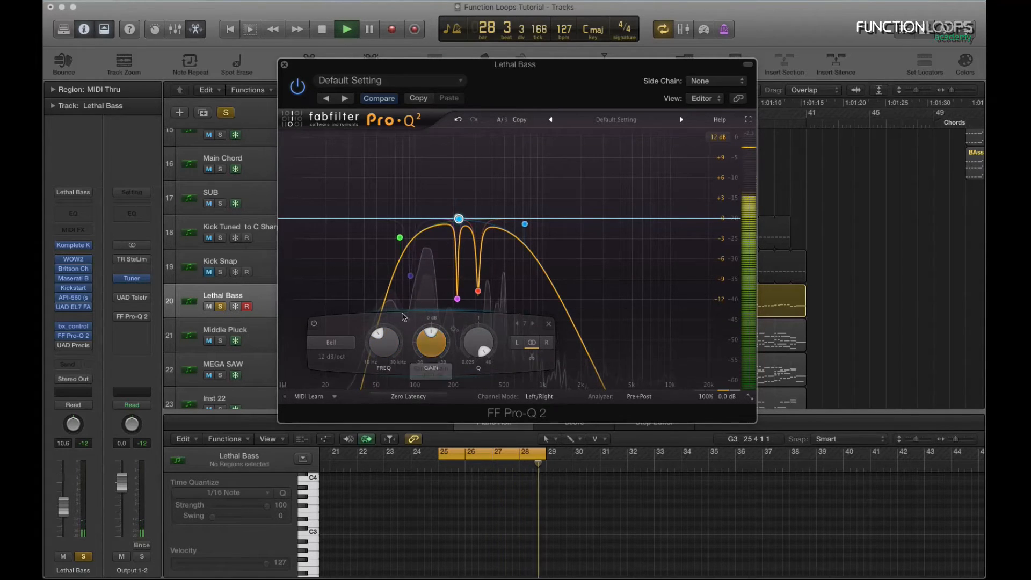
key(space)
click(285, 65)
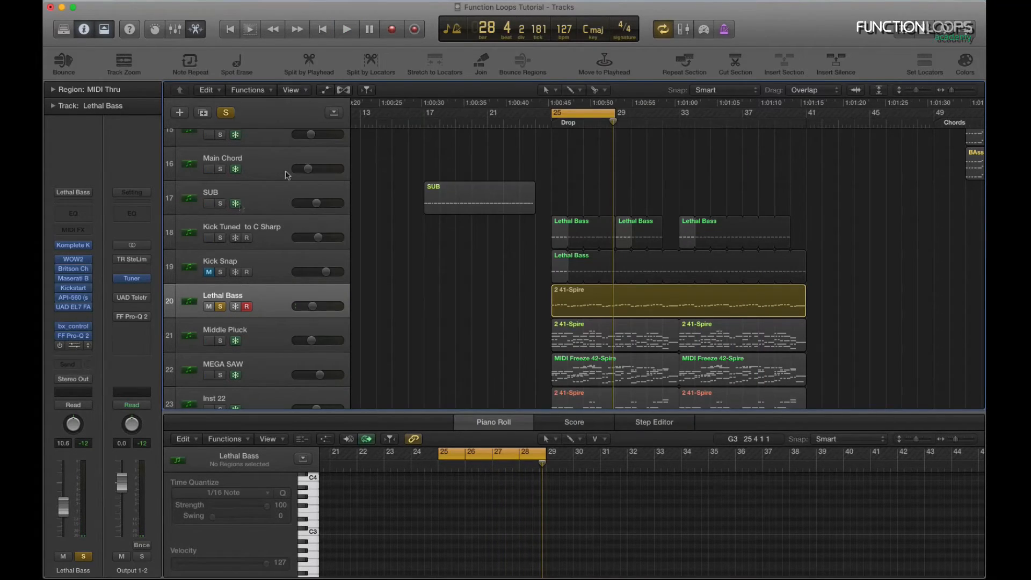
Enable UAD Precision Limiter with the PK-RMS Default preset on Lethal Bass, and play the bass through the full insert chain
click(73, 346)
drag(197, 44, 360, 52)
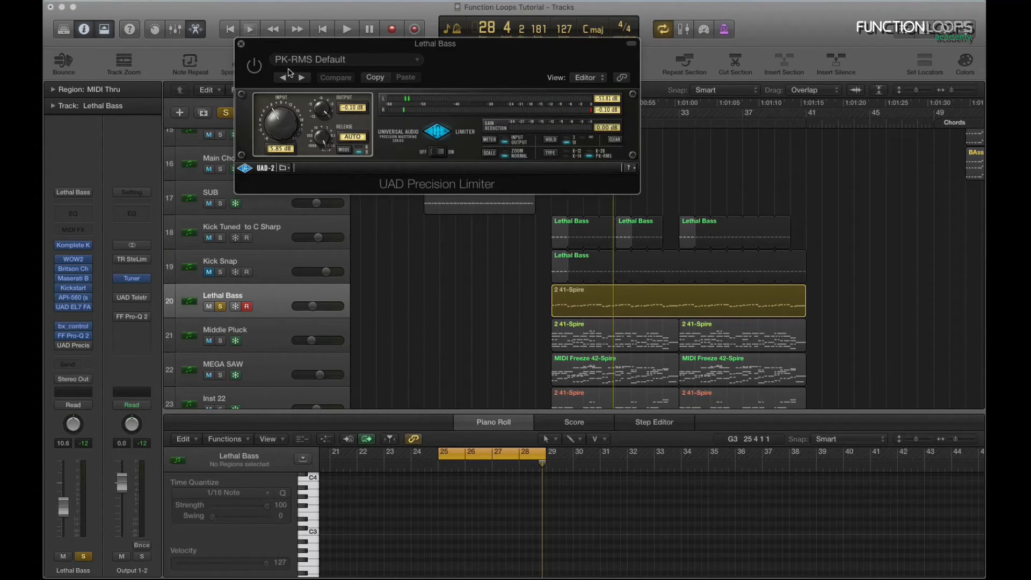
key(space)
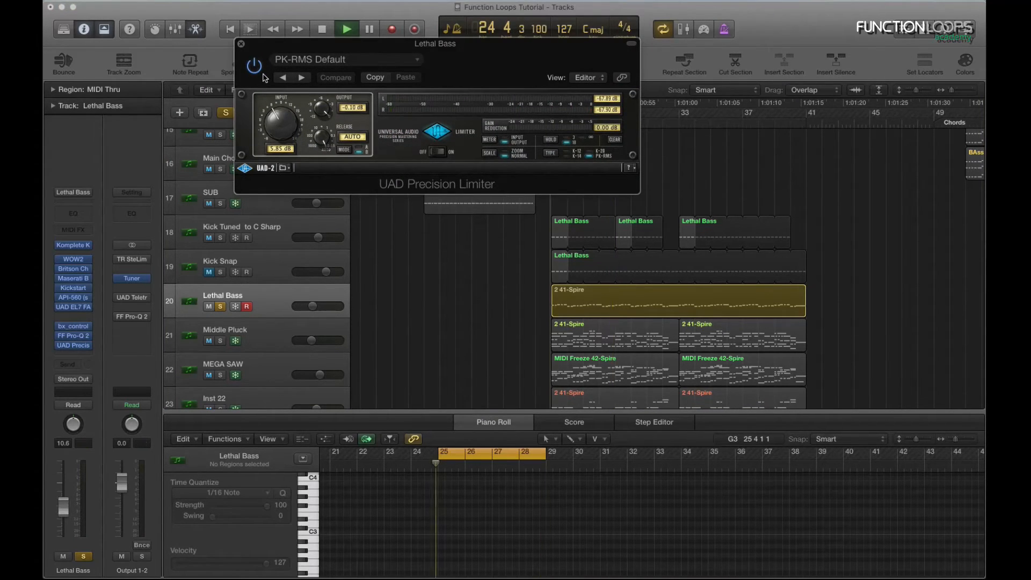
click(241, 44)
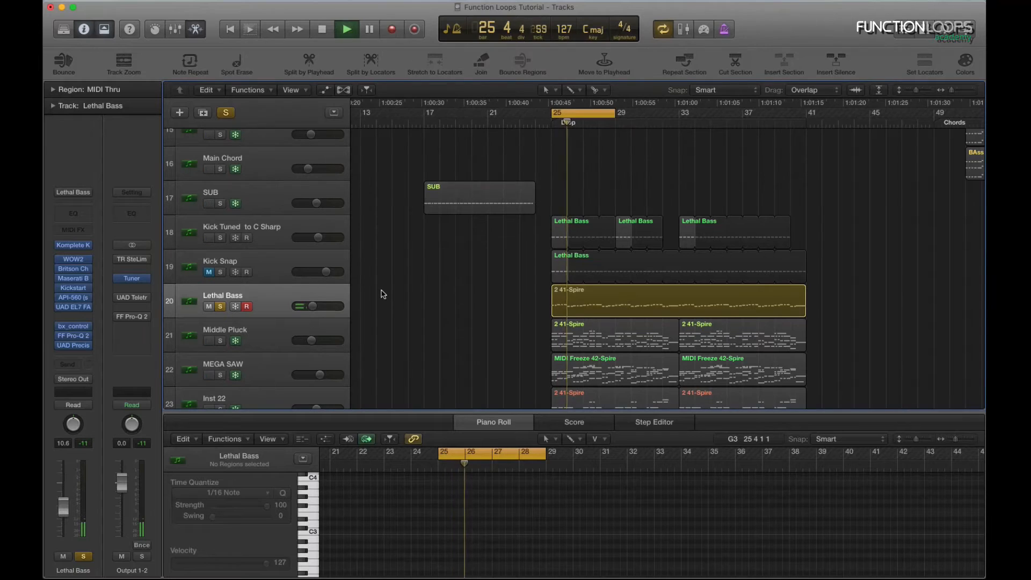
key(space)
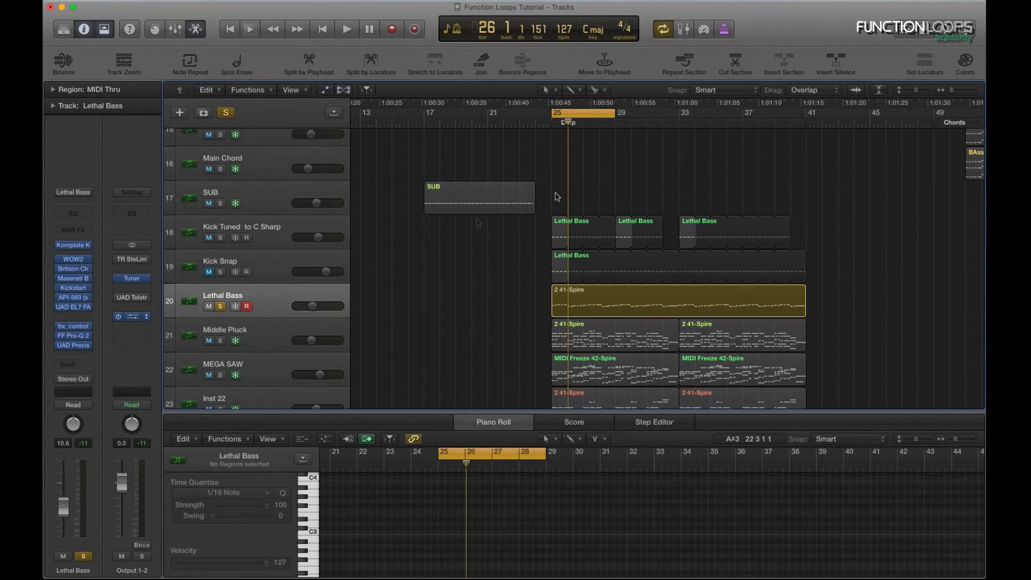
Open FF Pro-Q 2 on Output 1-2, solo Kick Tuned to C Sharp, and play kick and bass with that EQ bypassed
click(132, 316)
drag(617, 259, 677, 124)
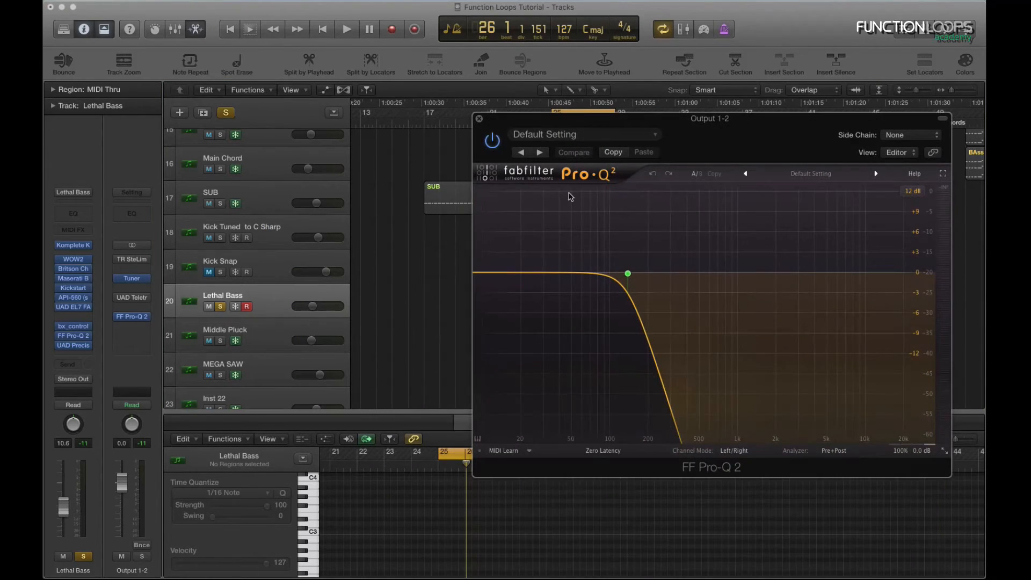
click(223, 240)
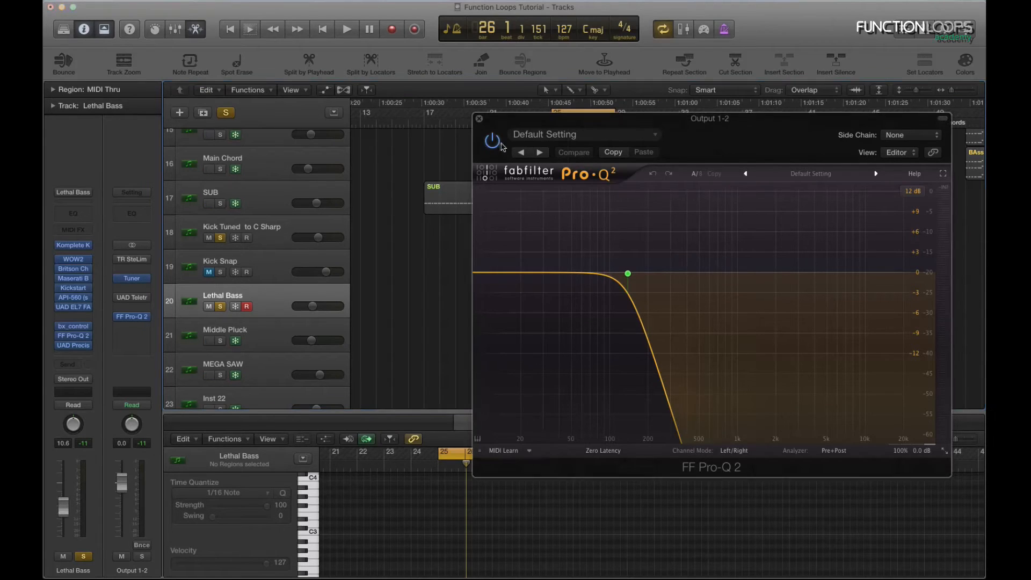
click(495, 142)
key(space)
key(space)
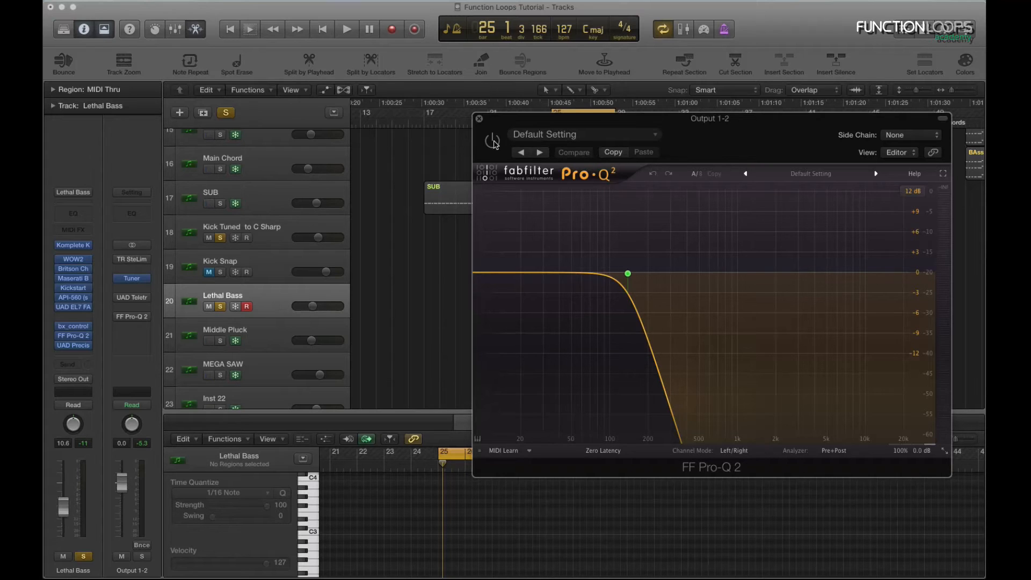
Enable the output Pro-Q 2 again, play kick and bass while raising its high-cut frequency, and undo that frequency change
drag(544, 129, 426, 121)
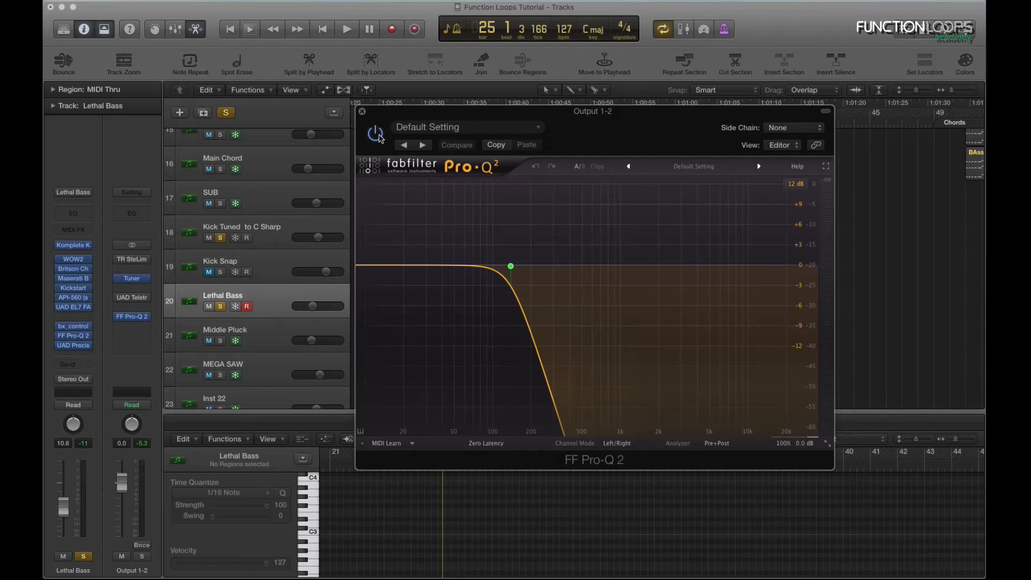
key(space)
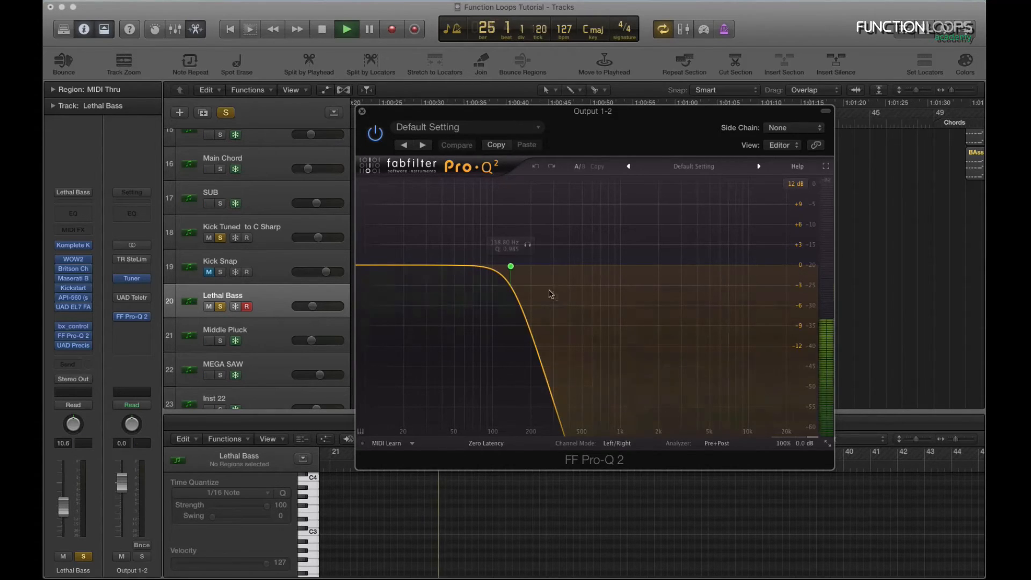
mouse_move(510, 266)
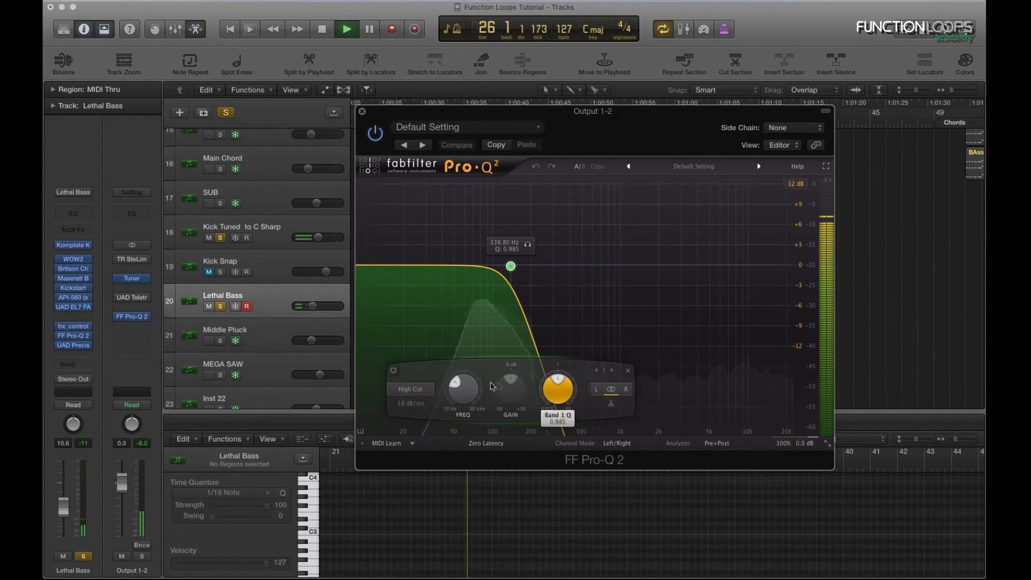
drag(463, 387, 512, 337)
click(536, 167)
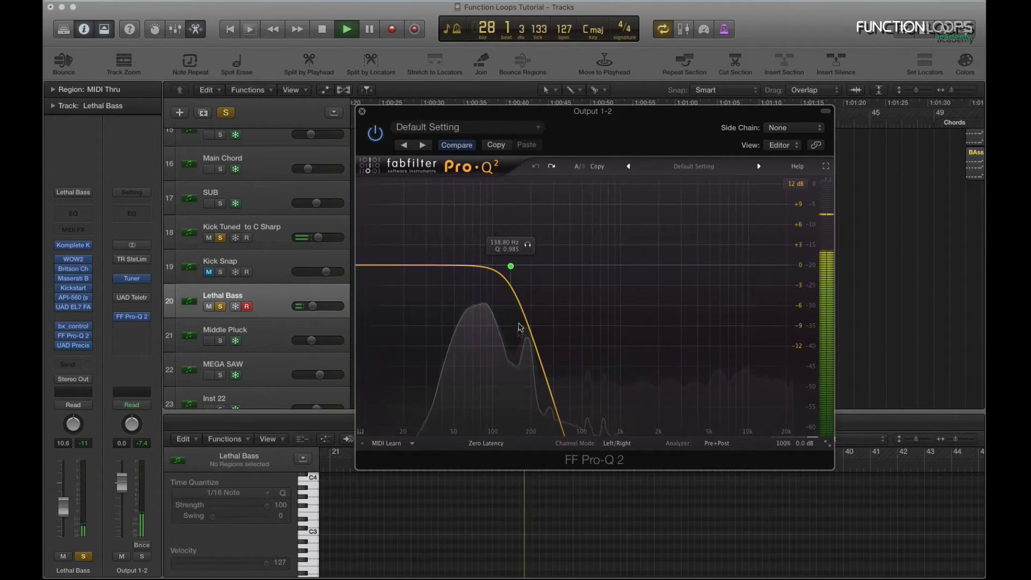
key(space)
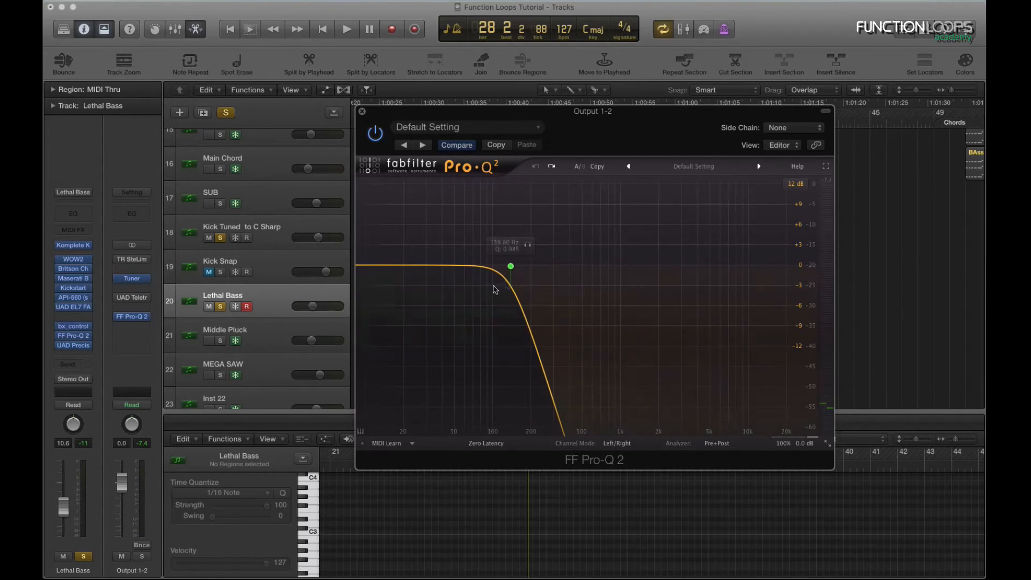
Lower the low-cut frequency in Lethal Bass's Pro-Q 2 to 10 Hz while playing kick and bass, undo the change, and close that EQ
click(82, 336)
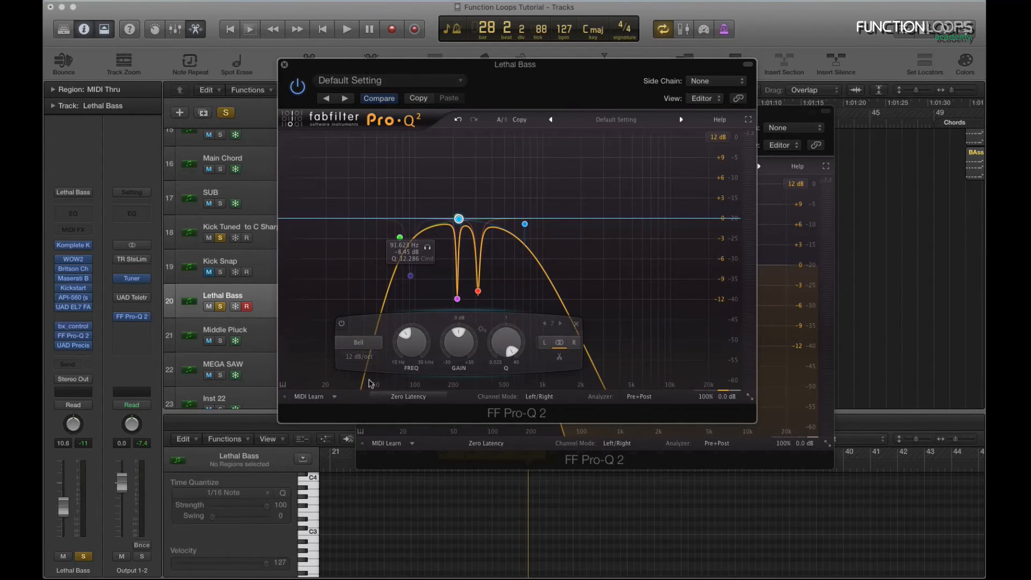
drag(460, 66, 576, 138)
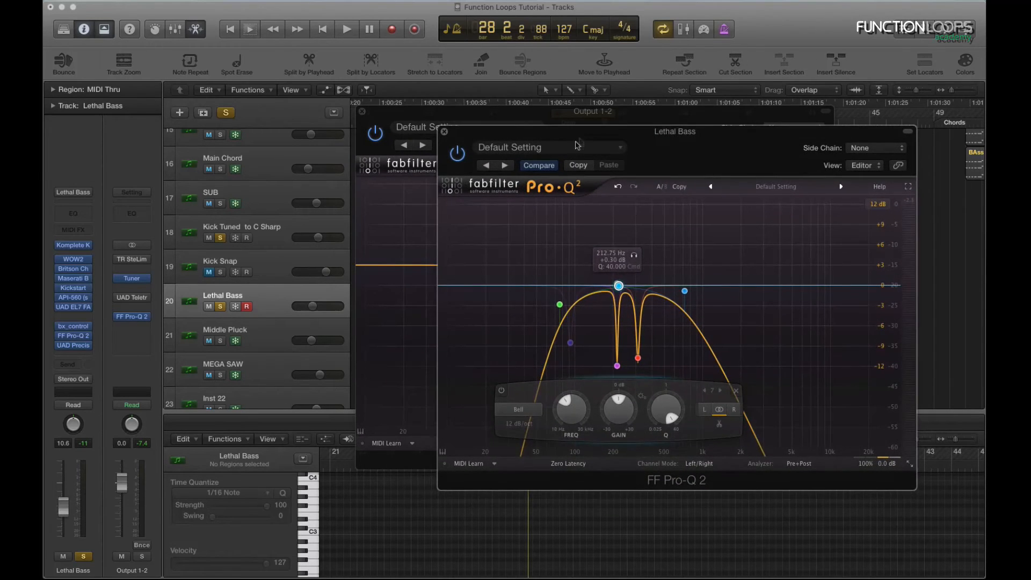
key(space)
click(559, 304)
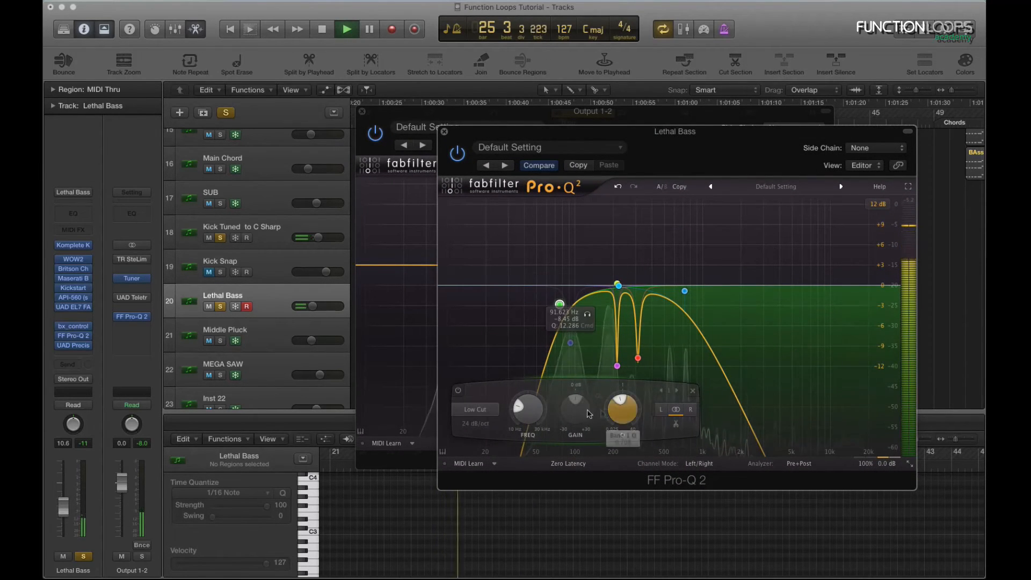
drag(529, 410, 528, 449)
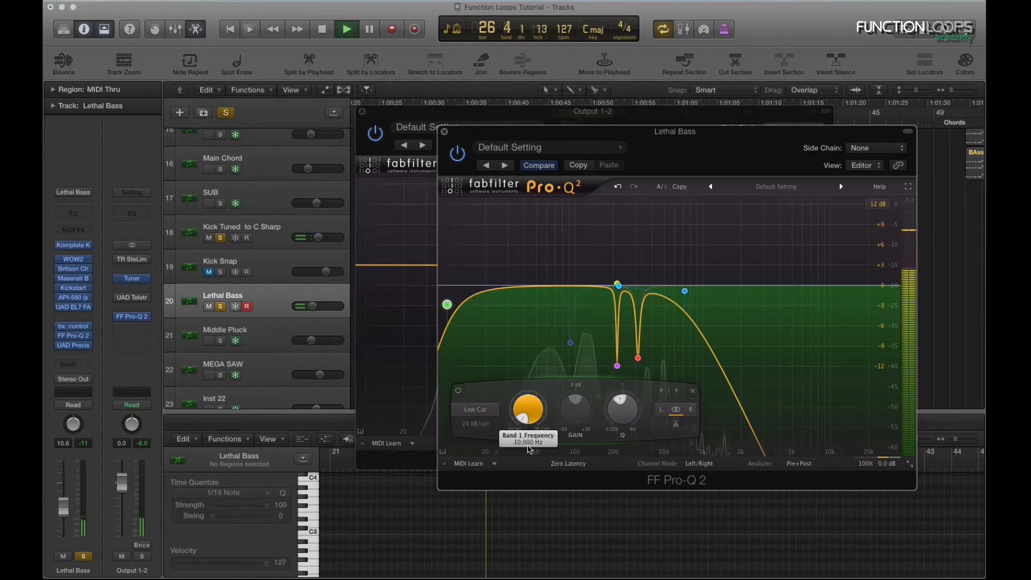
click(618, 186)
key(space)
click(444, 132)
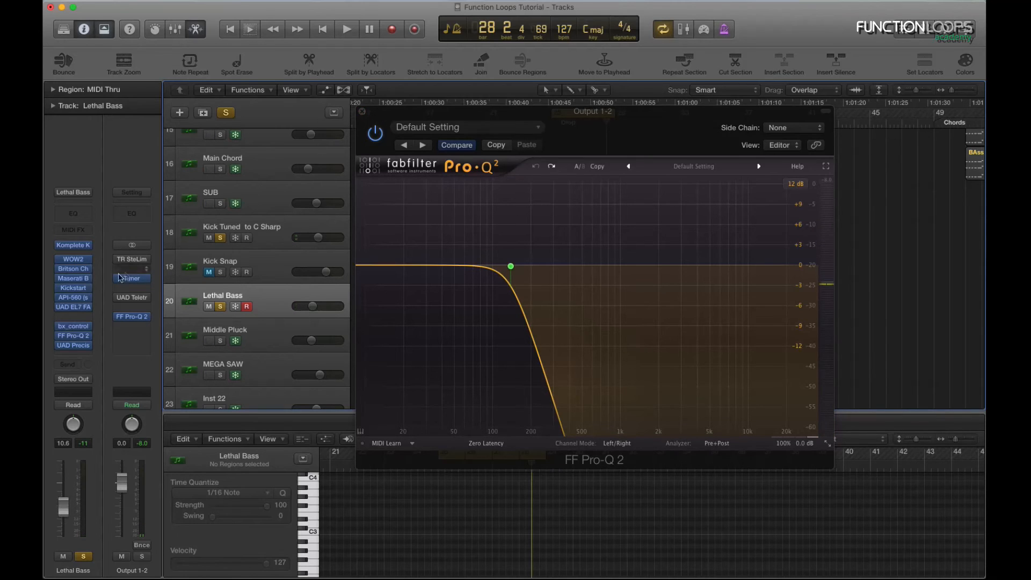
Raise the Bass setting in Lethal Bass's Maserati B72 while playing with its Pro-Q 2 bypassed, undo the change, and close the plug-in windows
click(74, 281)
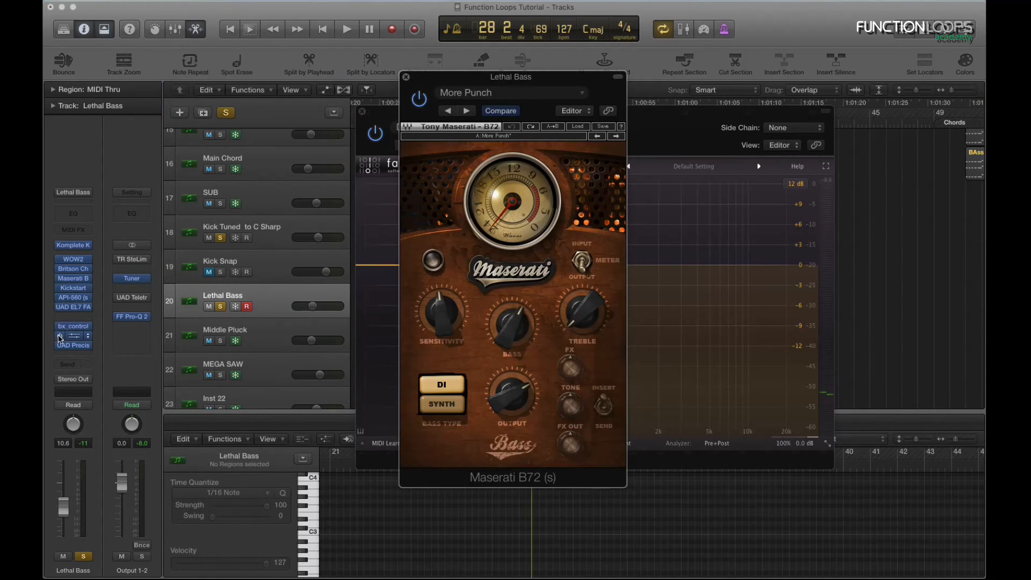
key(space)
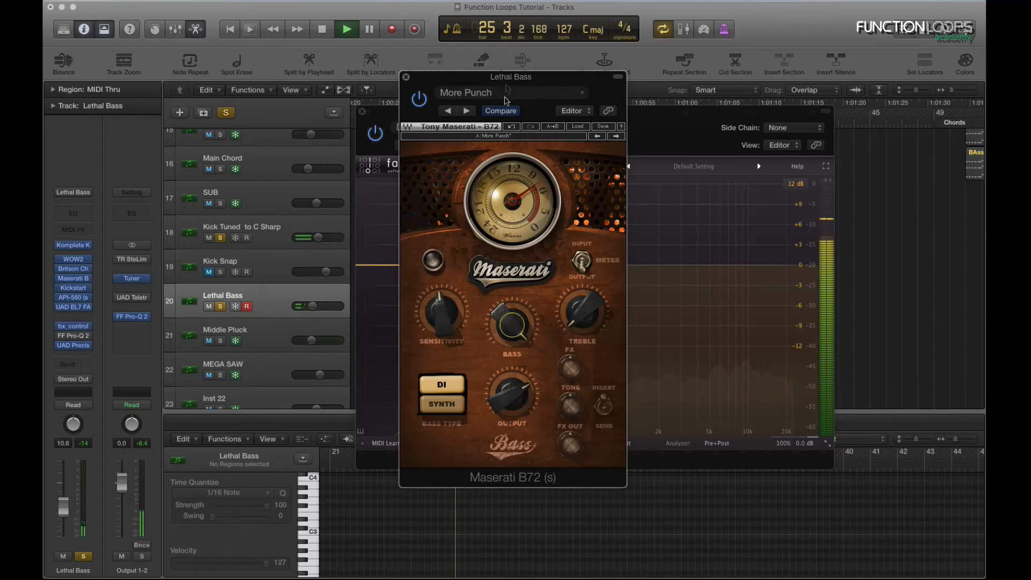
click(514, 129)
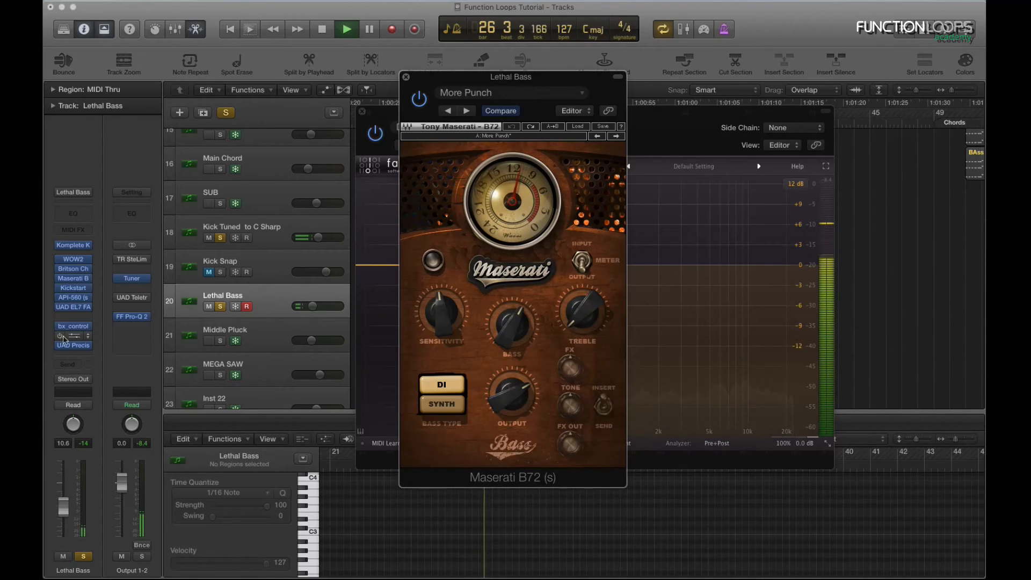
key(space)
key(super+w)
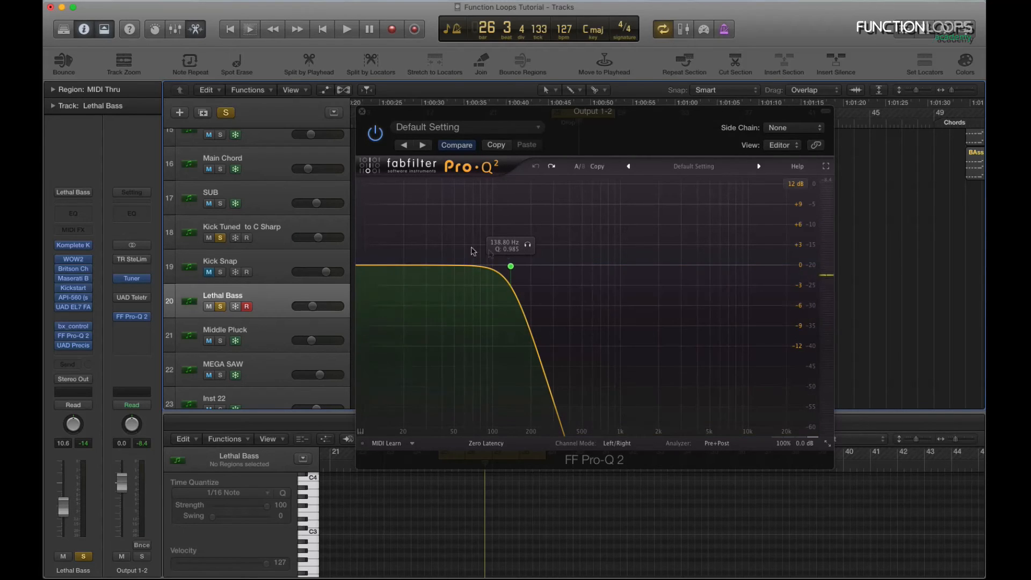
click(362, 113)
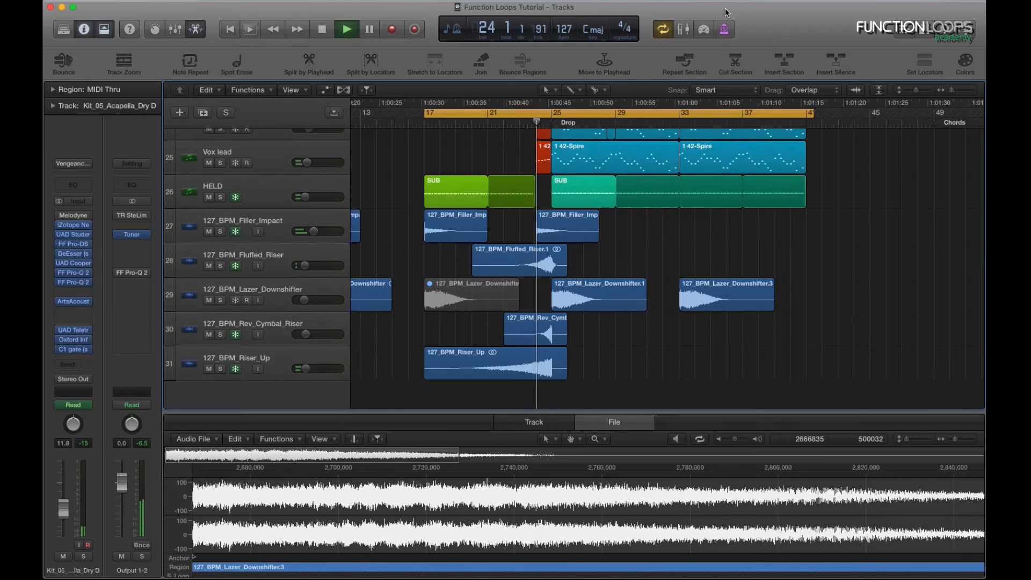
Examine the drop's track arrangement during full playback, from the riser effects through synths and vocals to the drum and kick tracks
scroll(653, 287, up, 5)
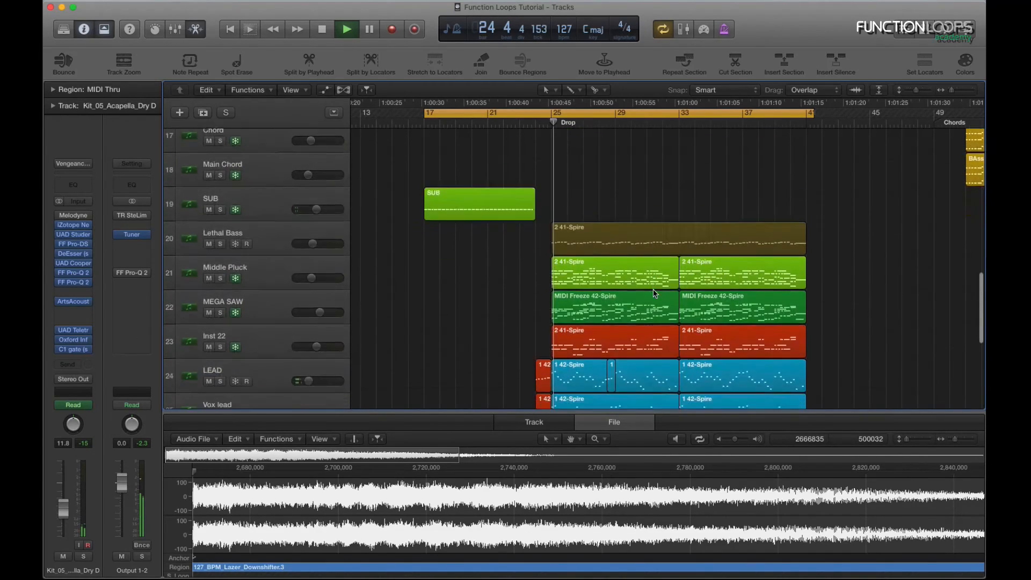
scroll(653, 290, up, 10)
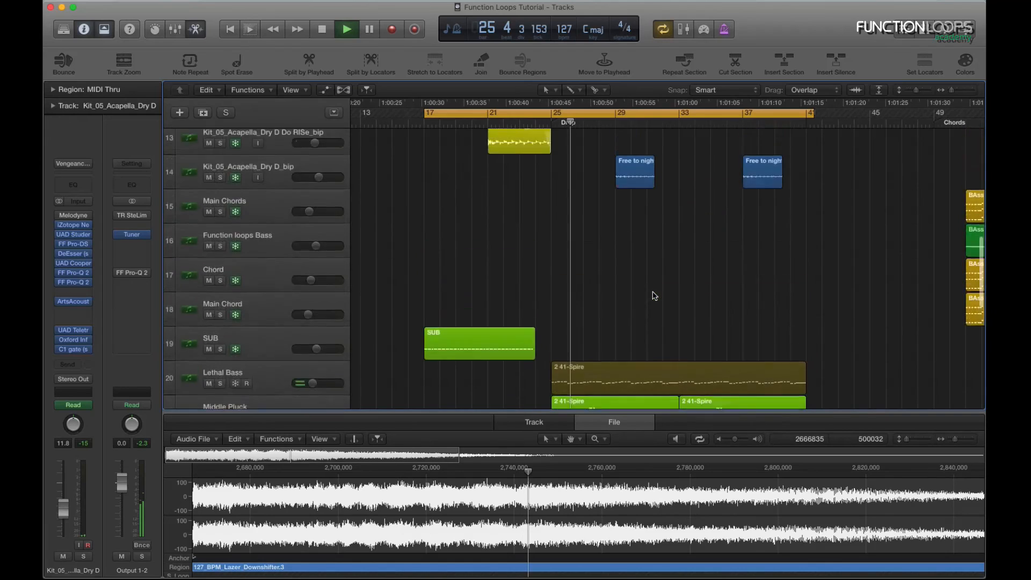
scroll(654, 296, down, 1)
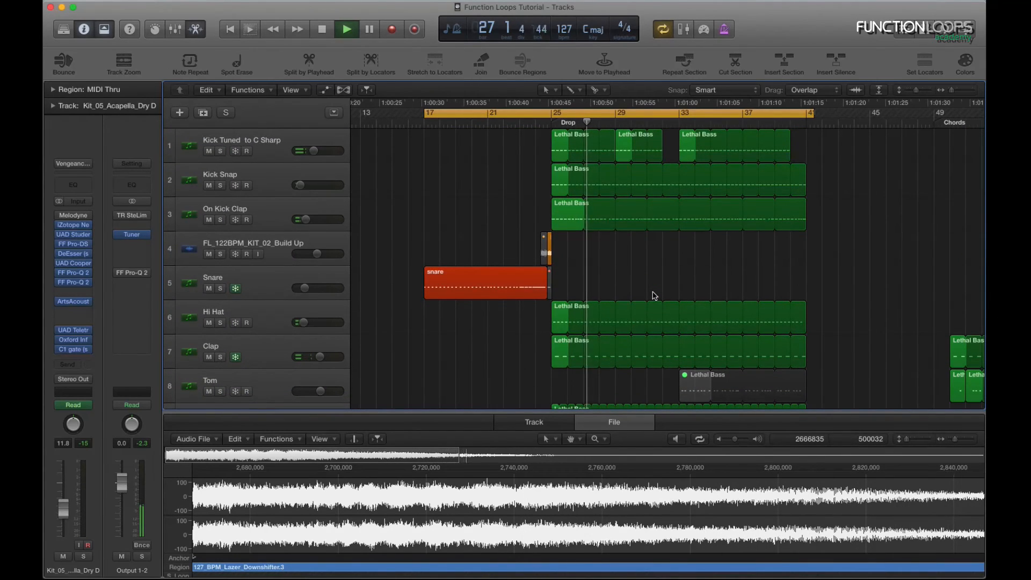
scroll(654, 296, down, 5)
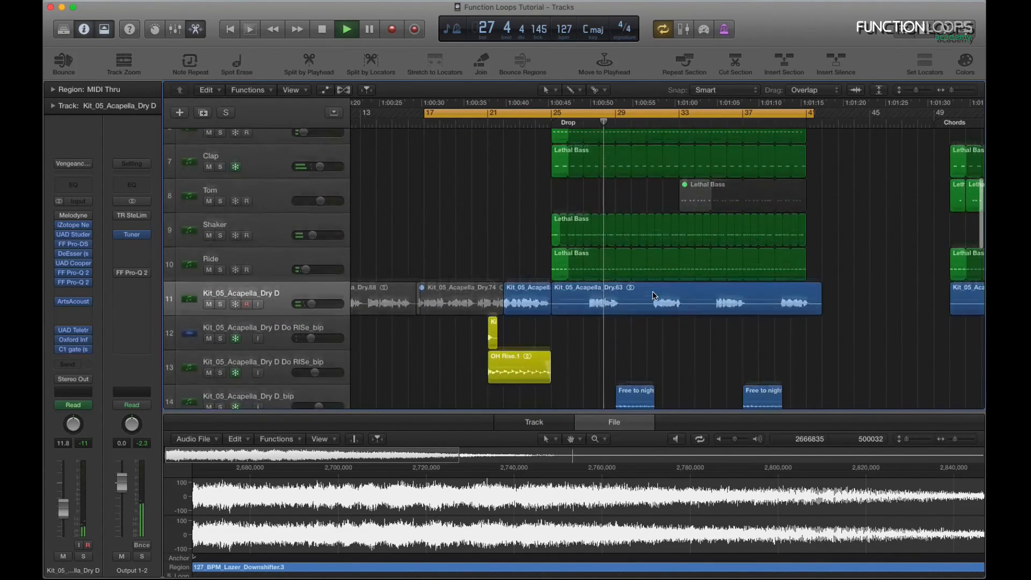
scroll(654, 296, down, 3)
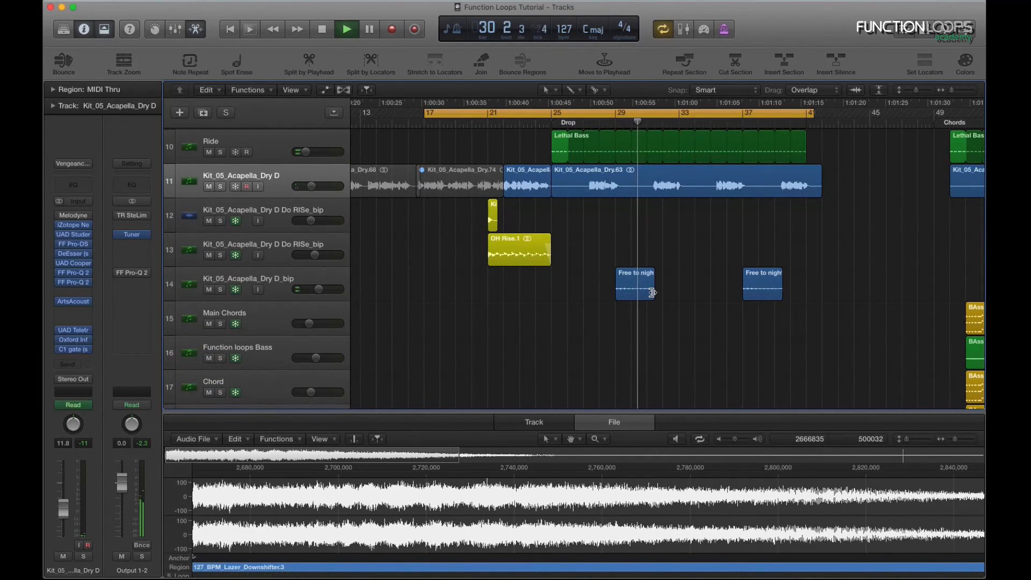
scroll(604, 305, up, 8)
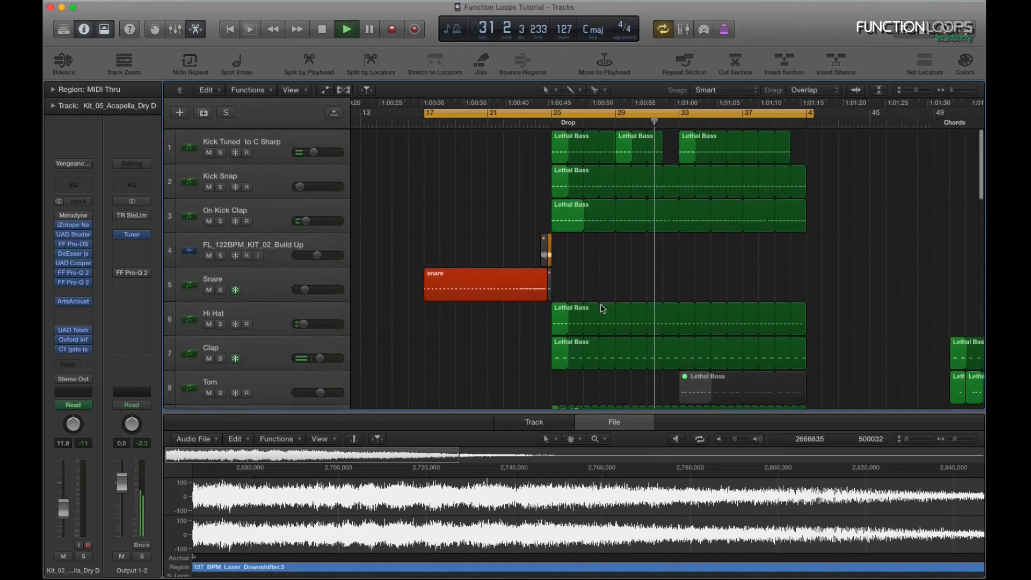